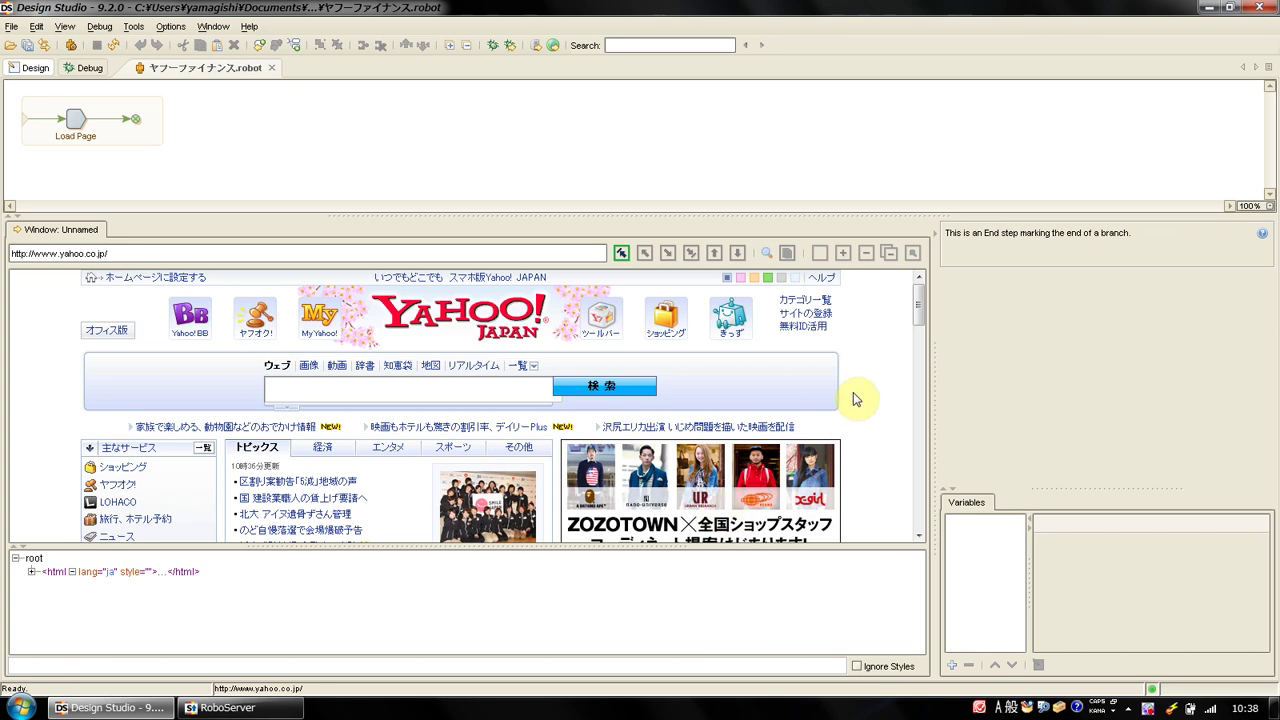
# Step: Expand the html node in the page source tree to examine its tags, and collapse the source view
pyautogui.moveTo(919, 314); pyautogui.dragTo(881, 318)
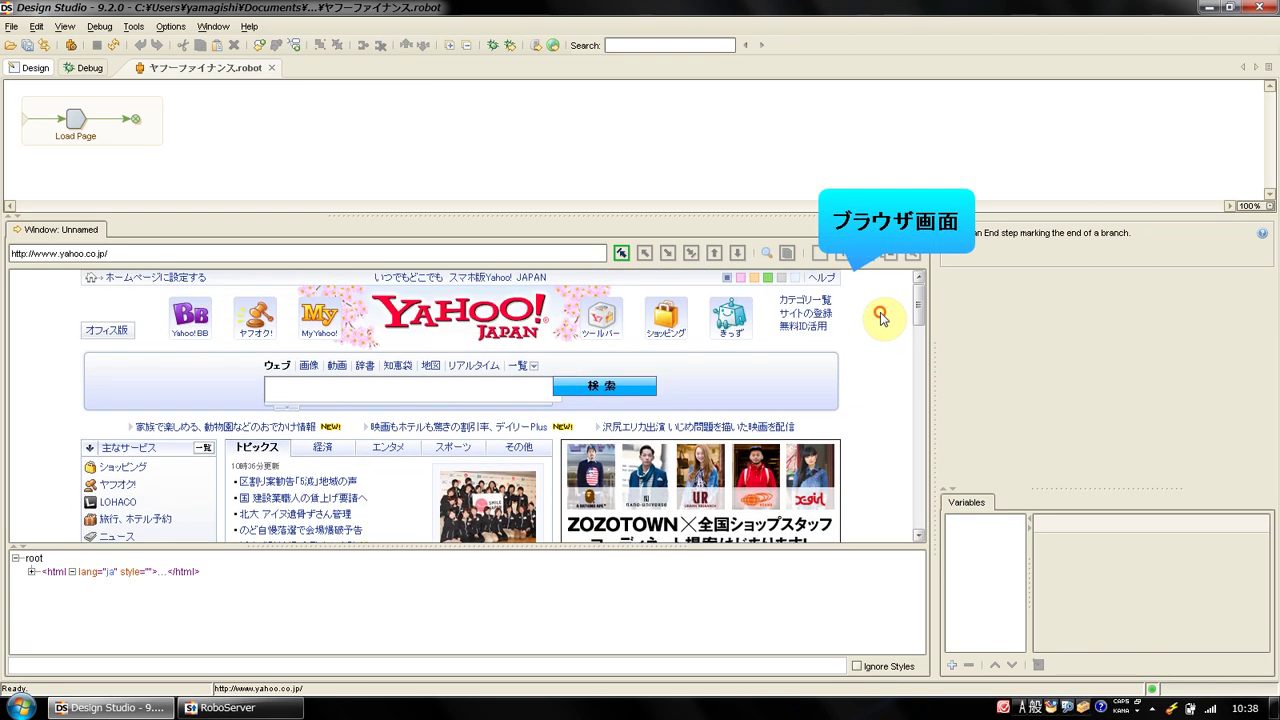
pyautogui.click(31, 571)
pyautogui.click(47, 585)
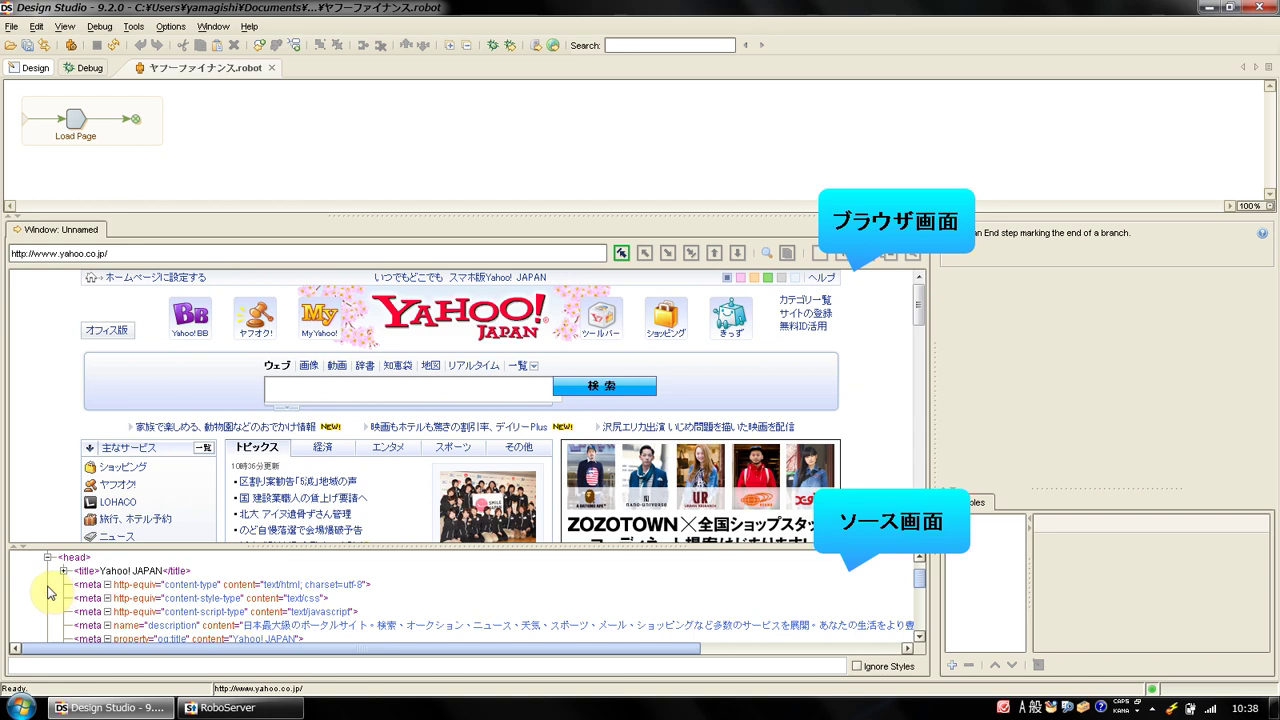
pyautogui.click(18, 547)
# Step: Add a Click step on the ファイナンス link in the Yahoo! JAPAN service list
pyautogui.scroll(-5, 60, 541)
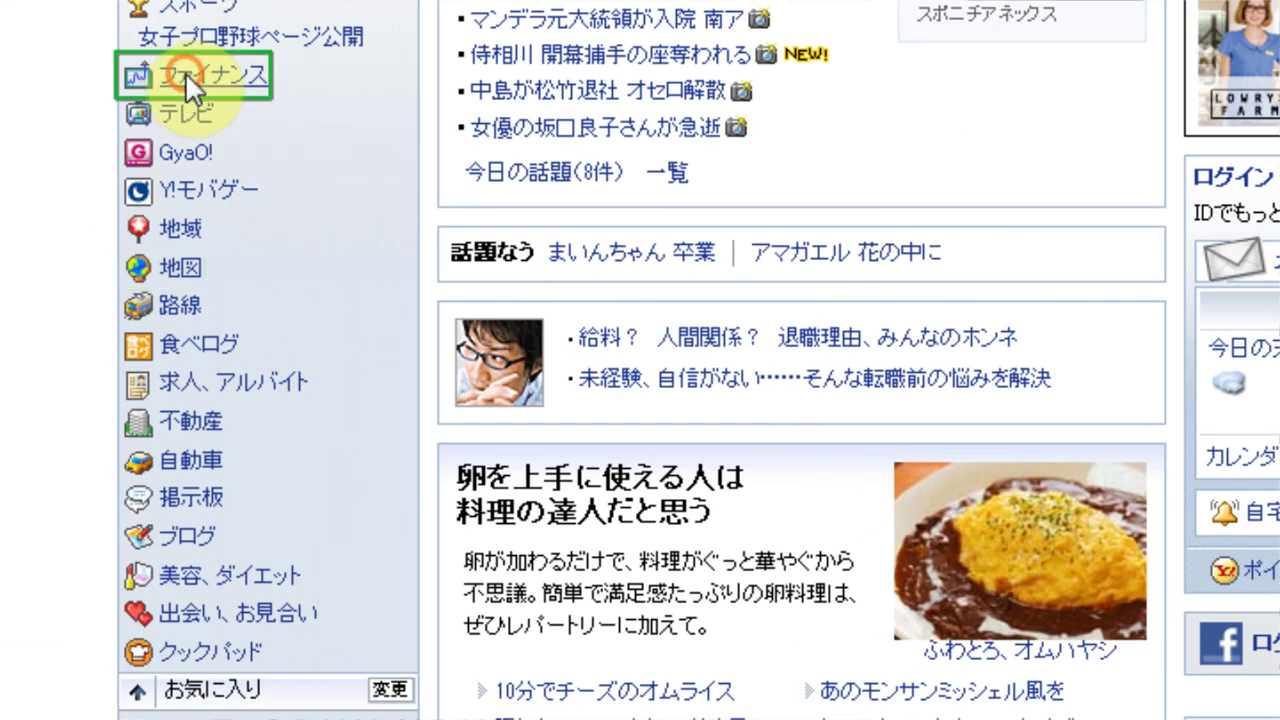
pyautogui.rightClick(135, 280)
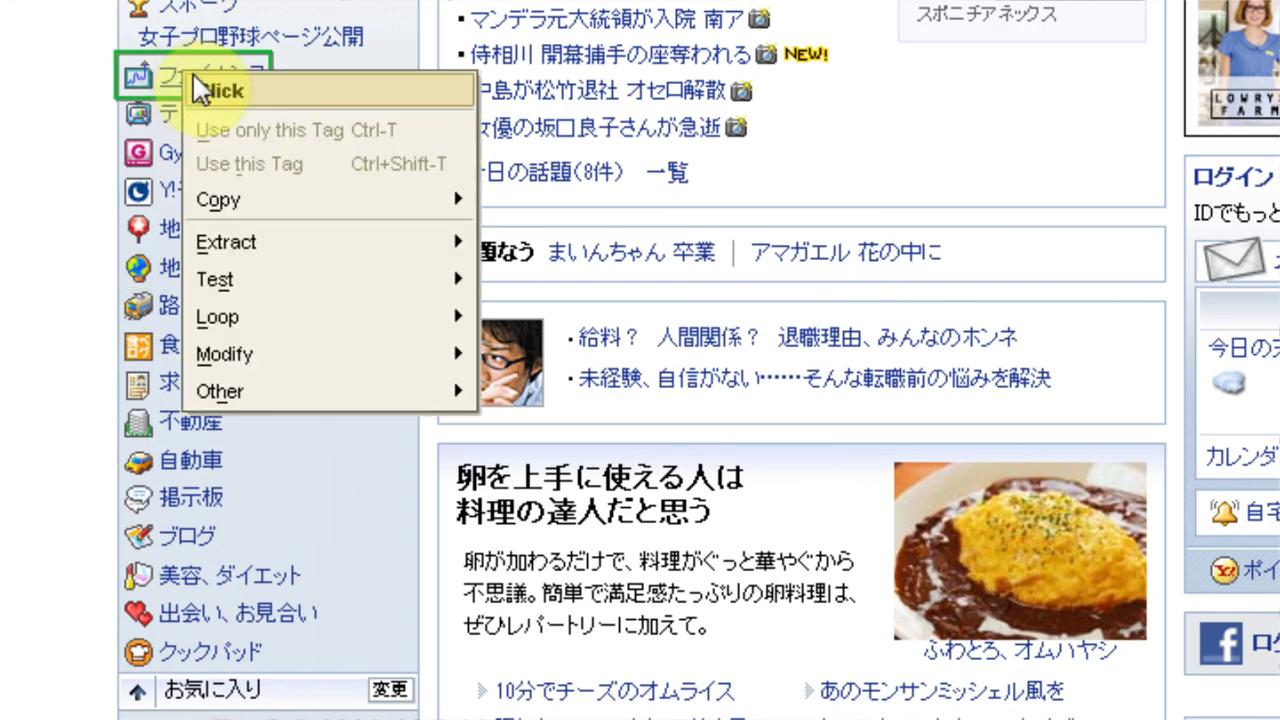
pyautogui.click(332, 100)
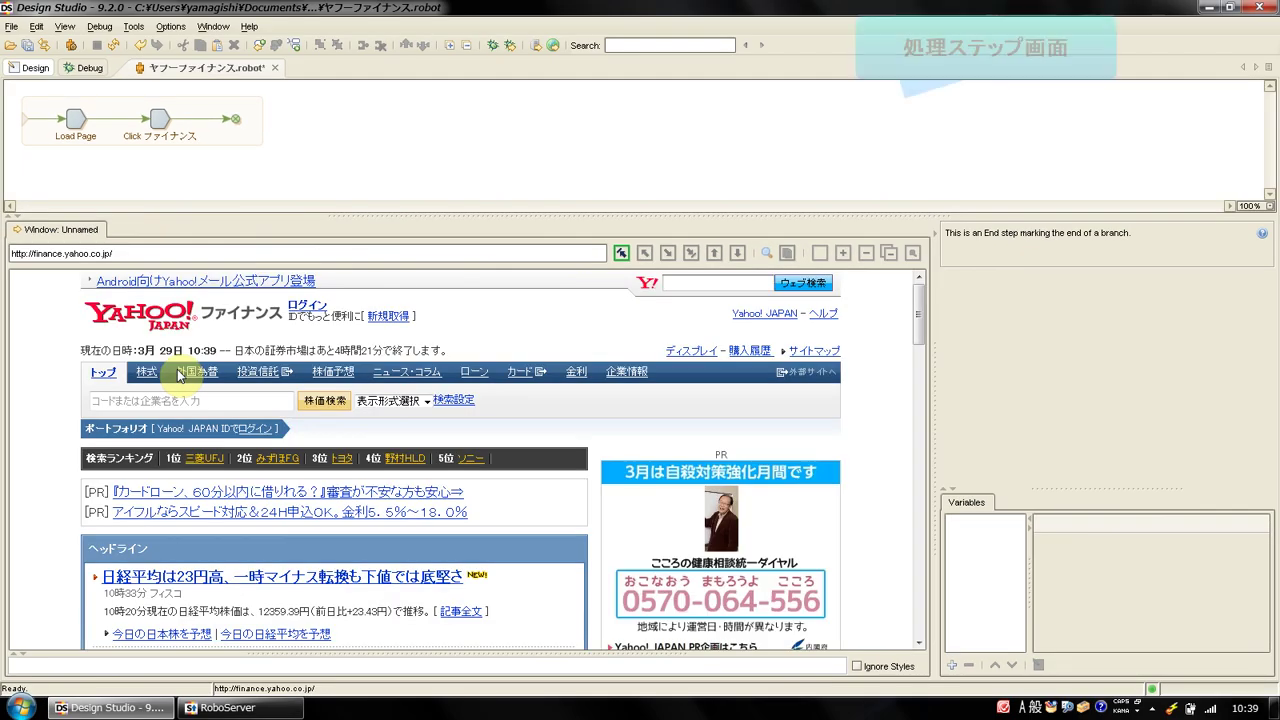
# Step: Review the Click ファイナンス step, and add a Click step at the end on the もっと見る link under 値上がり率 in 株式ランキング
pyautogui.click(157, 121)
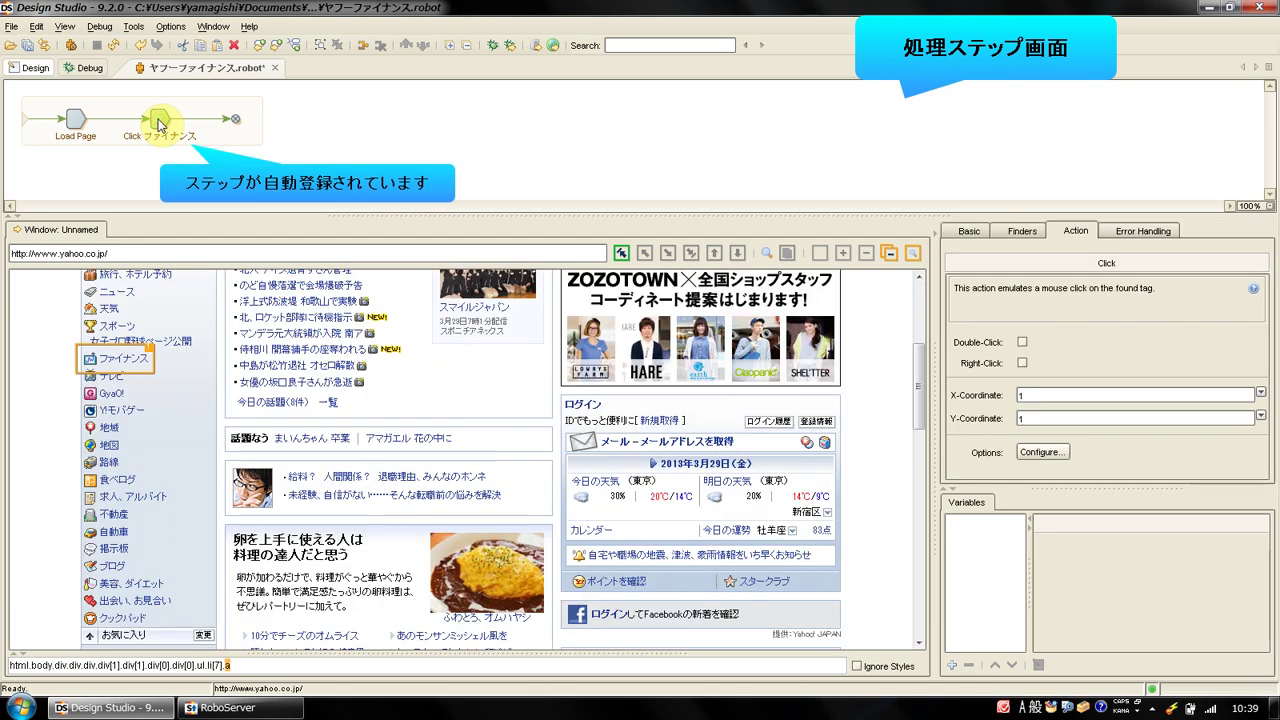
pyautogui.click(236, 119)
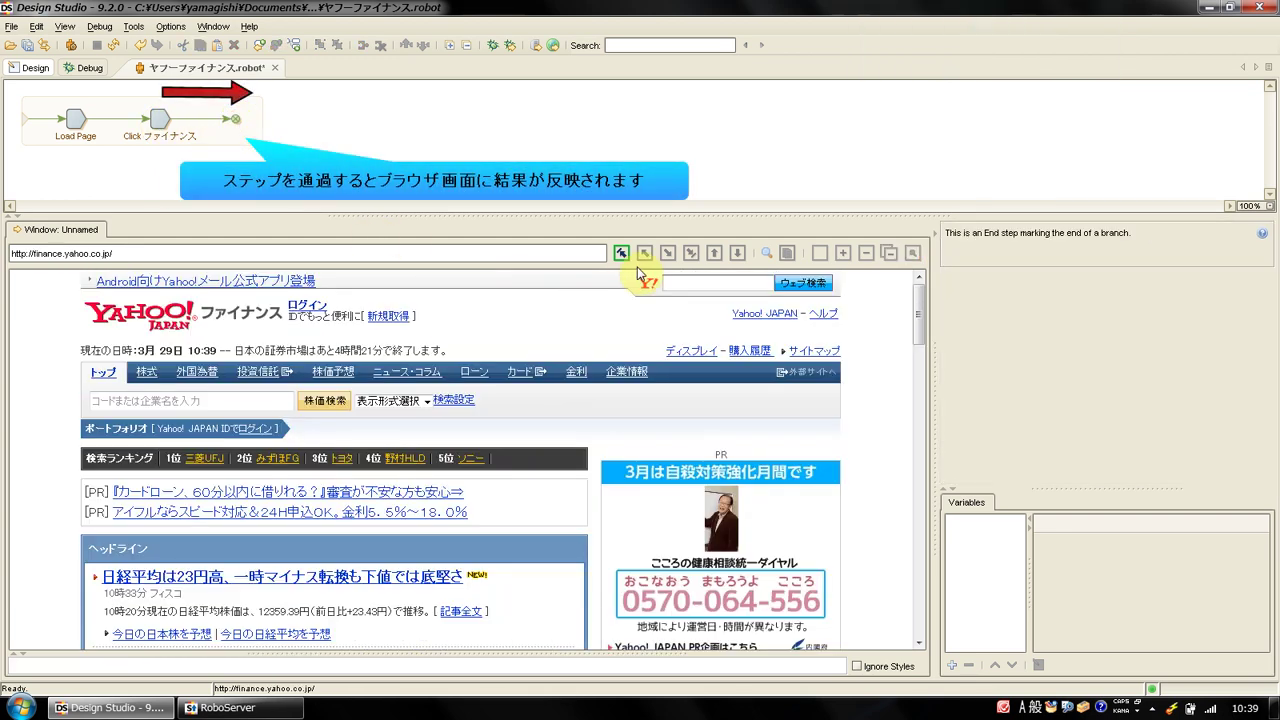
pyautogui.moveTo(920, 314); pyautogui.dragTo(920, 416)
pyautogui.rightClick(175, 550)
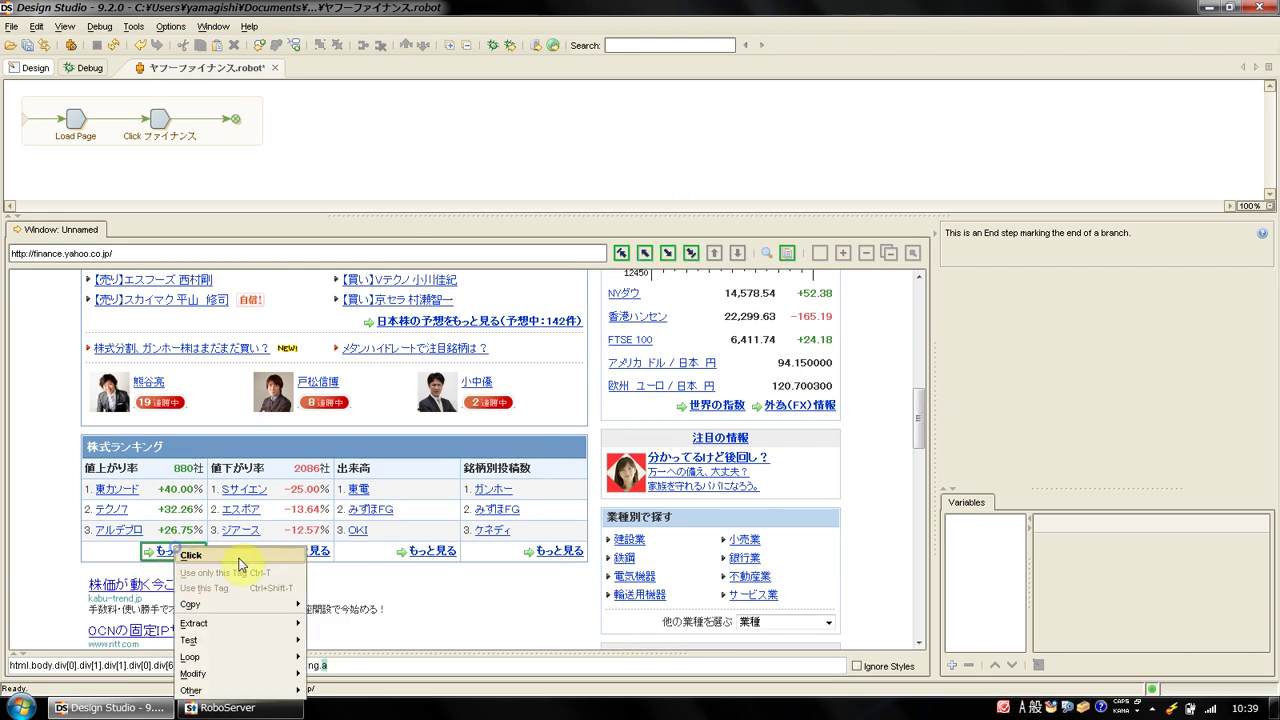
pyautogui.click(238, 557)
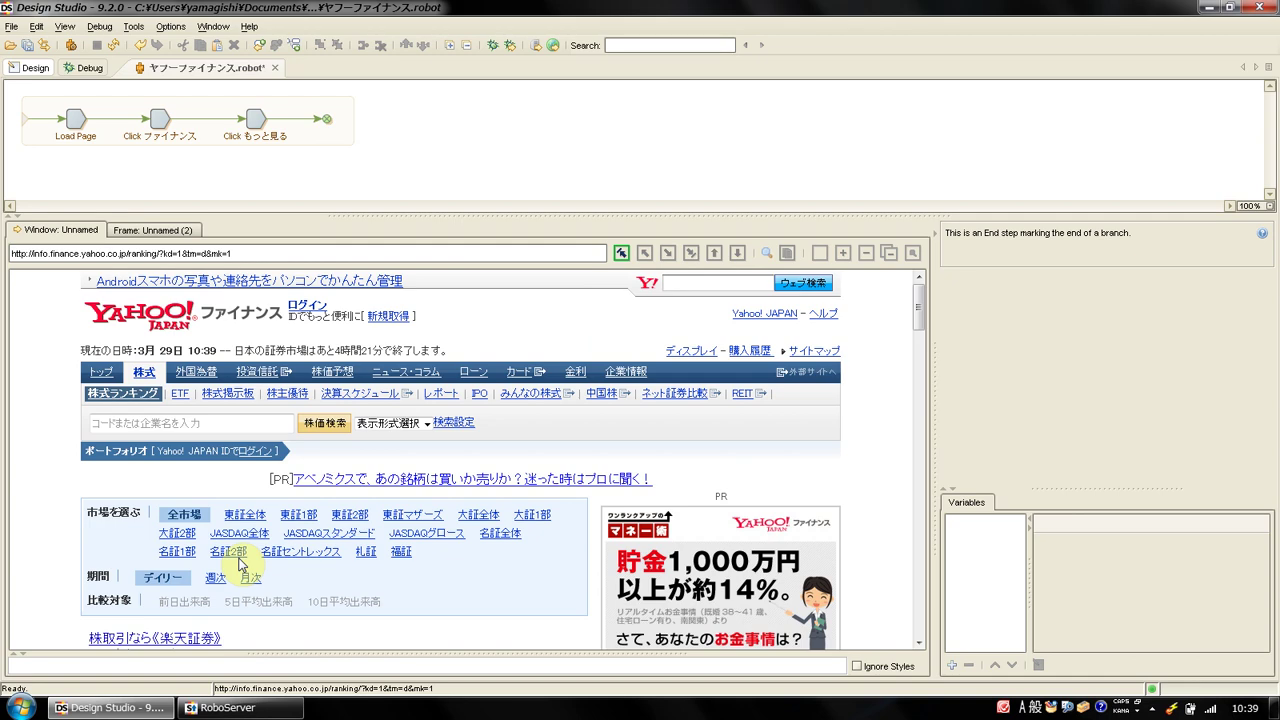
# Step: Add a complex-type variable of type Stock_Ranking without initial values, and enlarge the variable view to show all its attributes
pyautogui.moveTo(920, 314); pyautogui.dragTo(911, 368)
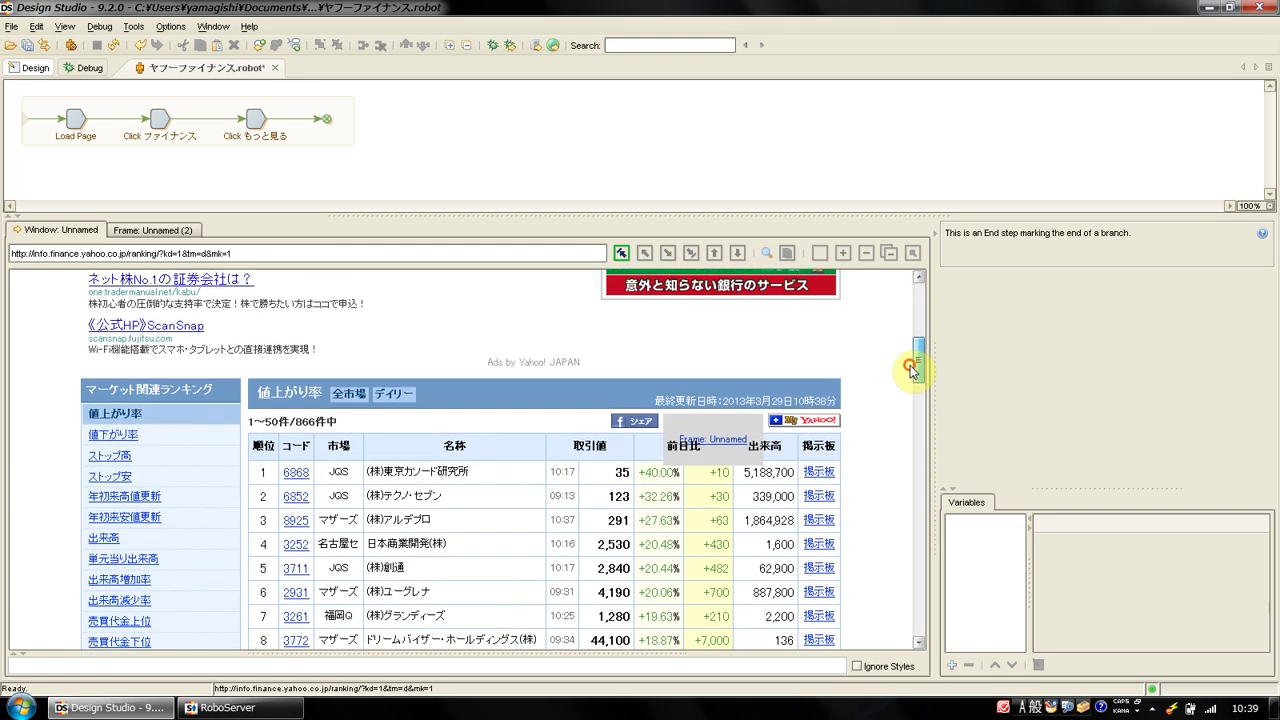
pyautogui.rightClick(1000, 526)
pyautogui.moveTo(1062, 547)
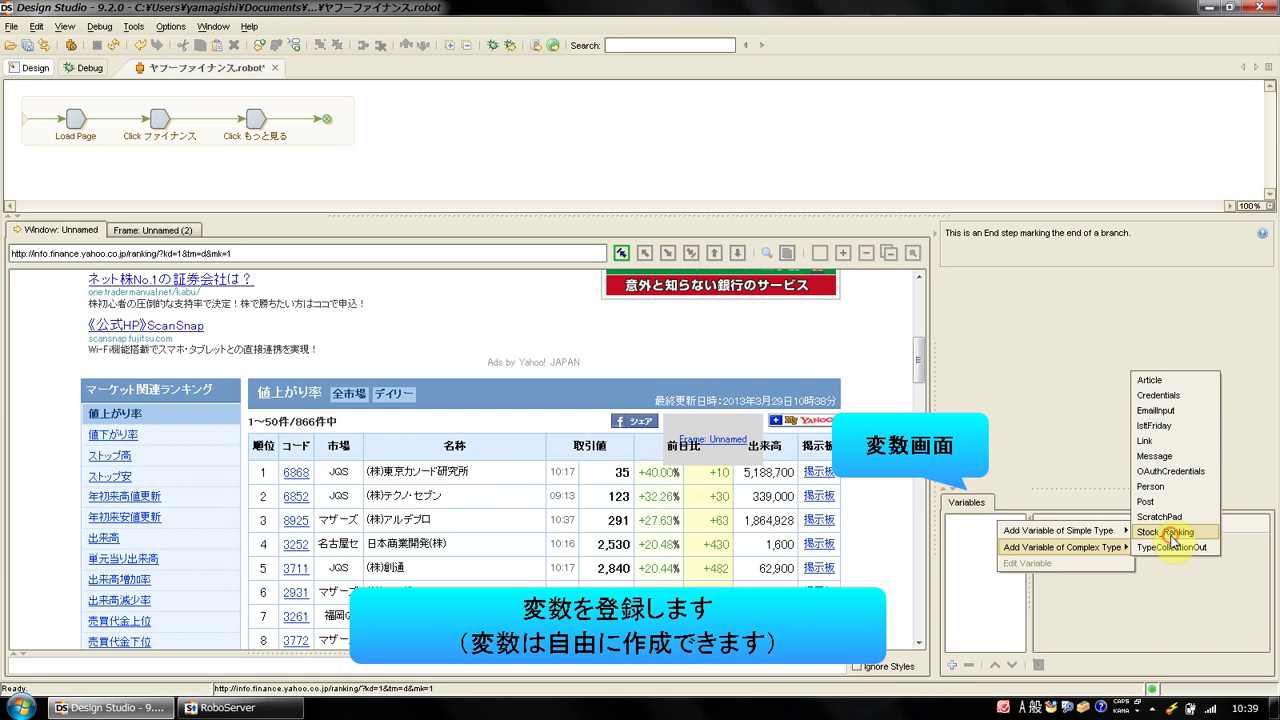
pyautogui.click(1172, 533)
pyautogui.scroll(-3, 788, 330)
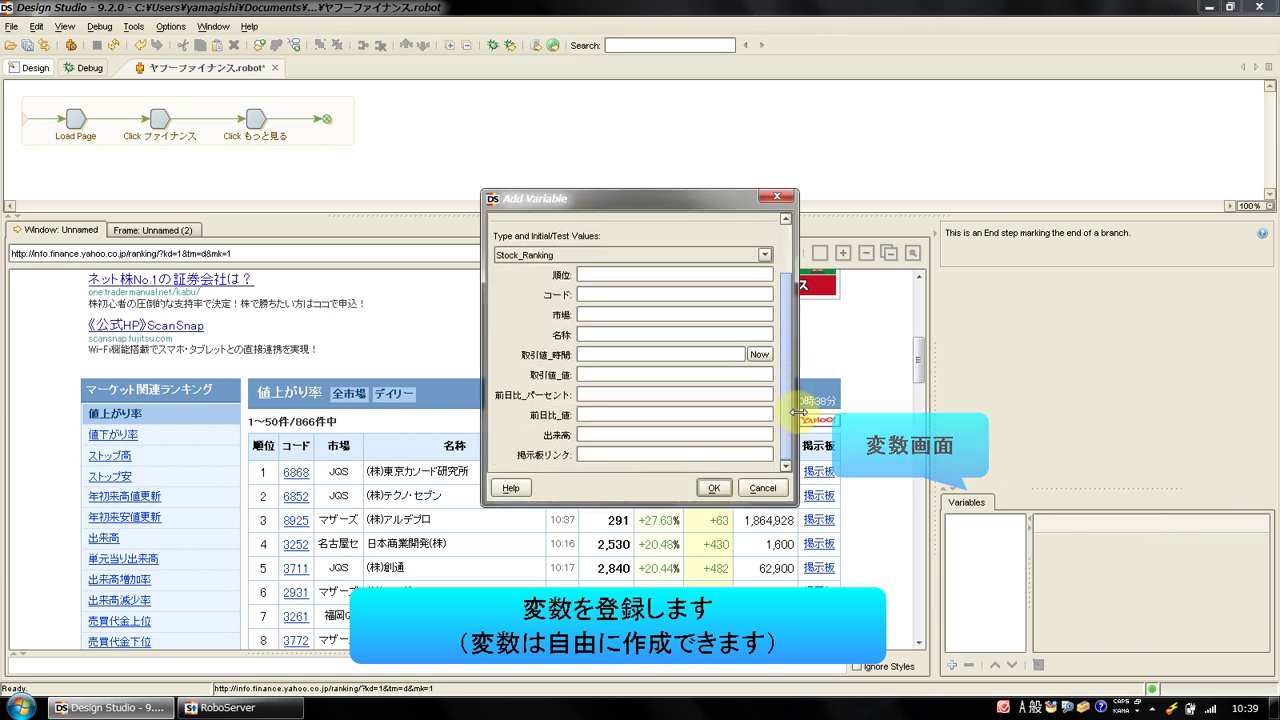
pyautogui.click(713, 488)
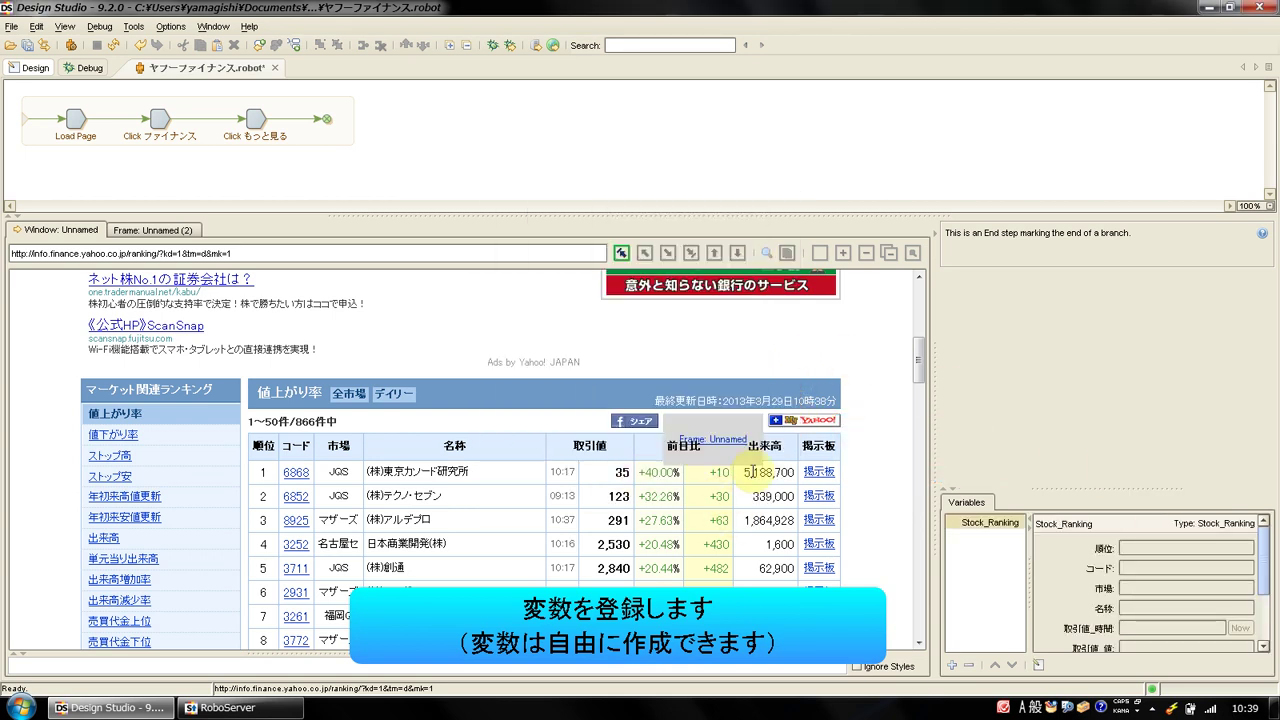
pyautogui.click(941, 488)
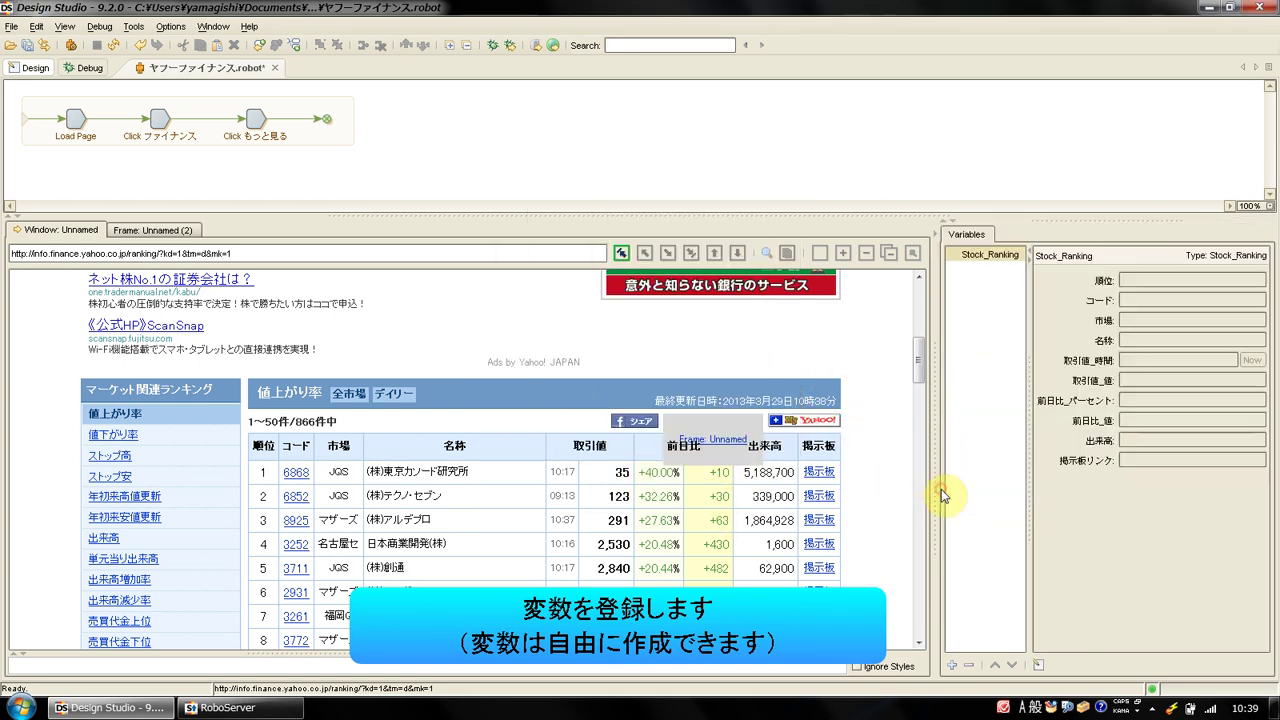
# Step: Extract the text of the first ranking row's 順位 cell into Stock_Ranking.順位
pyautogui.rightClick(279, 468)
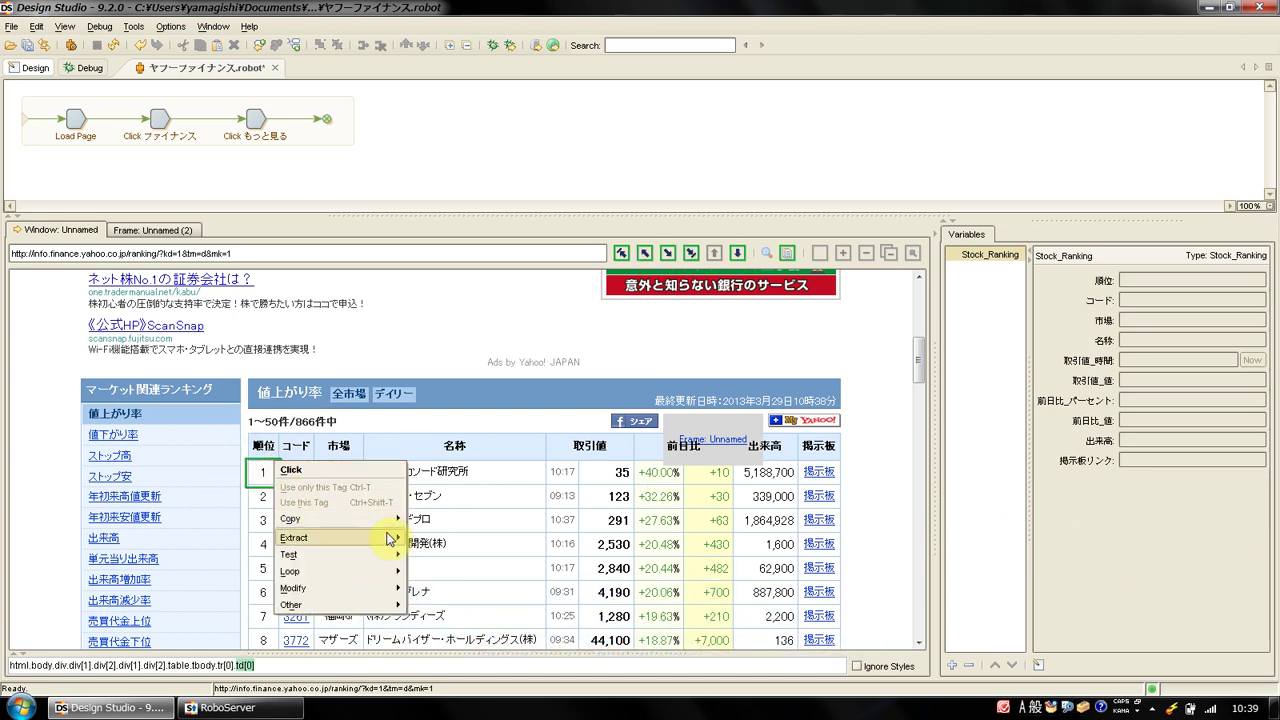
pyautogui.moveTo(390, 538)
pyautogui.moveTo(440, 551)
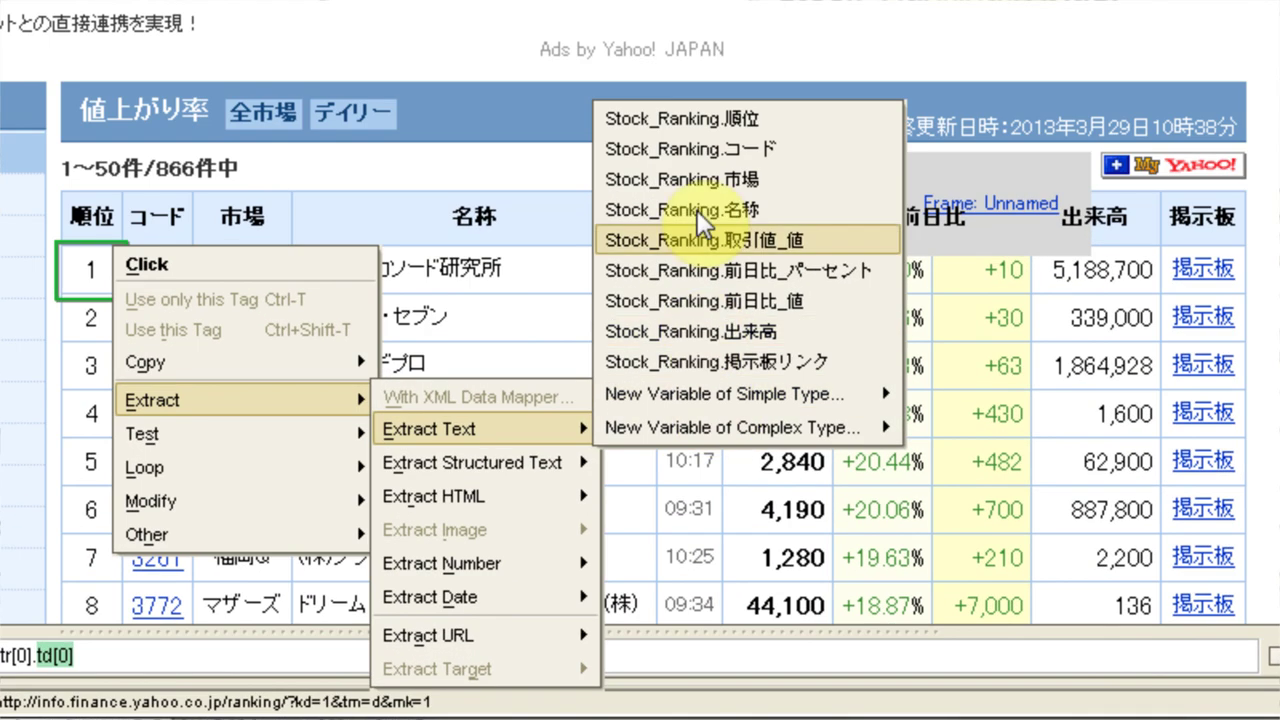
pyautogui.click(836, 122)
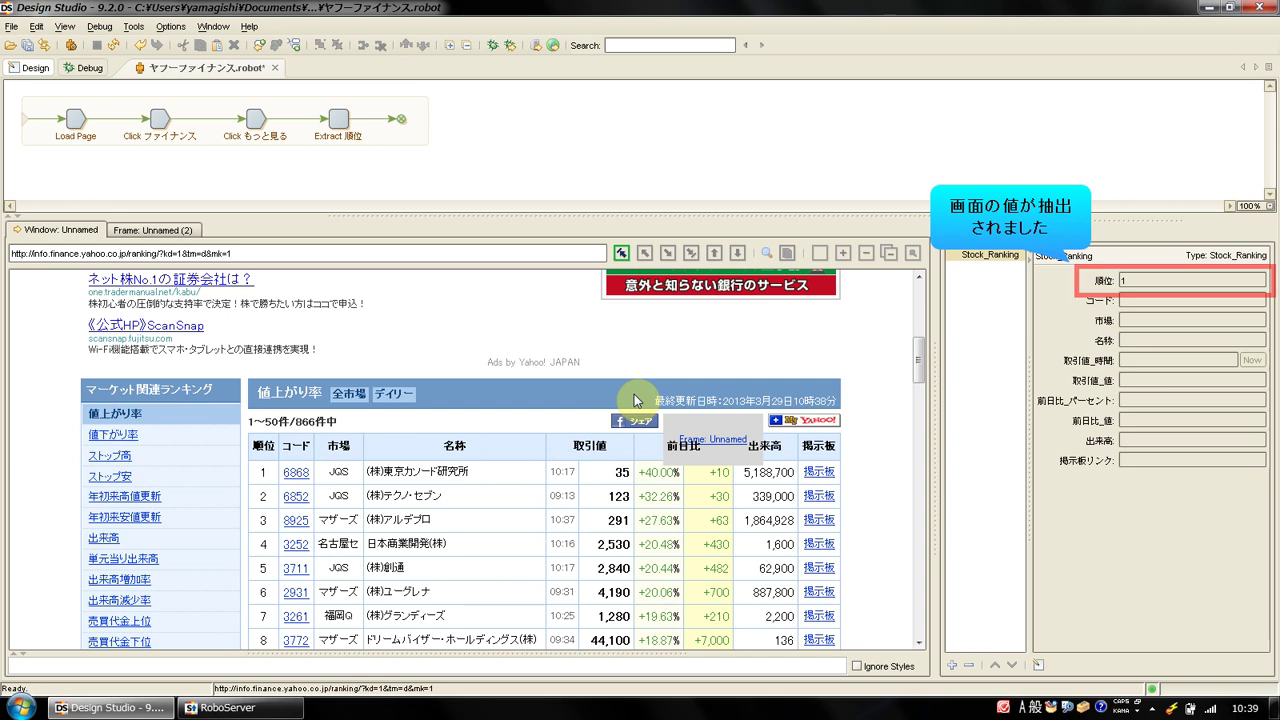
# Step: Extract the text of the first row's 名称 and 出来高 cells into the matching Stock_Ranking attributes
pyautogui.rightClick(517, 471)
pyautogui.moveTo(720, 474)
pyautogui.click(814, 414)
pyautogui.rightClick(740, 484)
pyautogui.moveTo(914, 354)
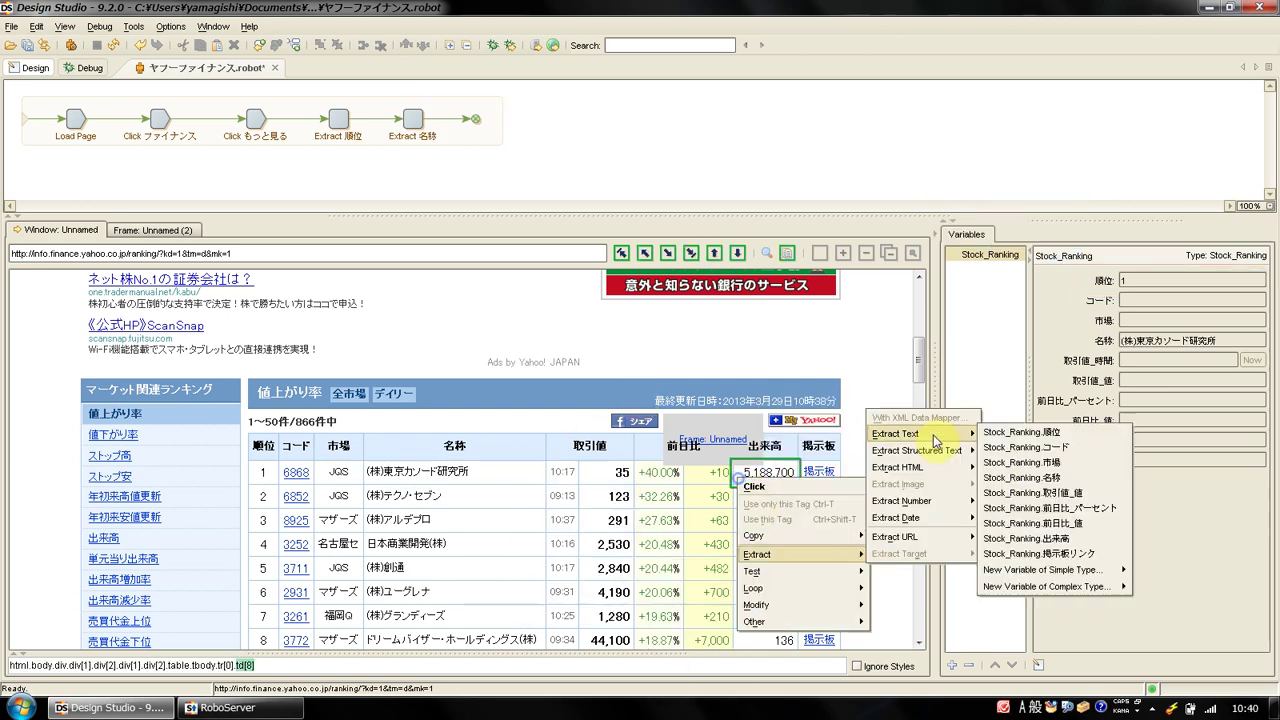
pyautogui.click(1060, 492)
# Step: Add a Return Value step at the end of the robot and save the robot
pyautogui.click(255, 46)
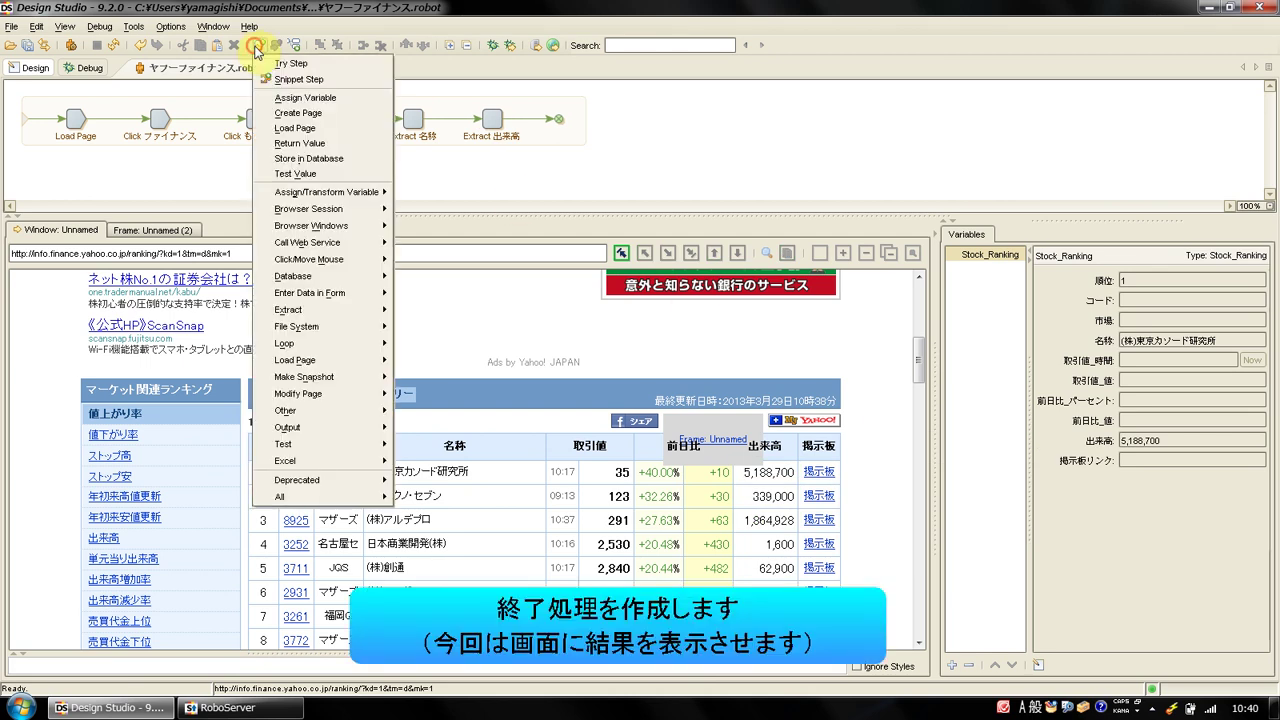
pyautogui.click(310, 143)
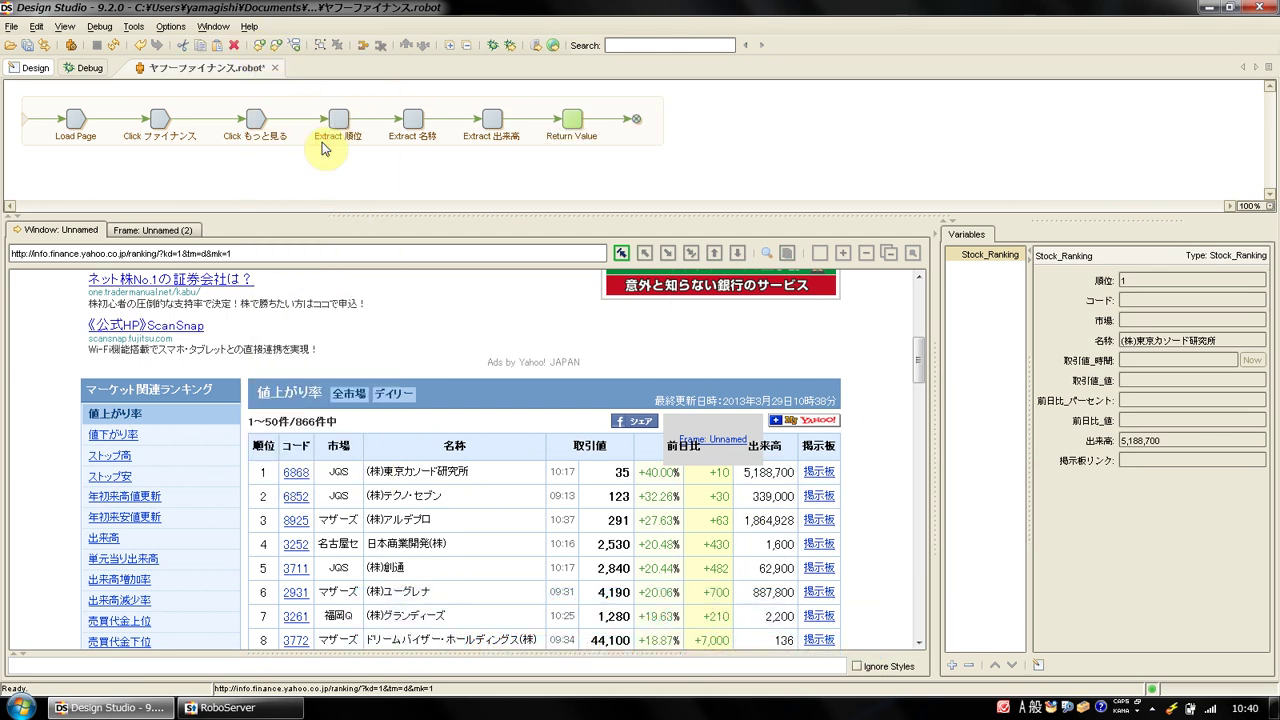
pyautogui.click(11, 26)
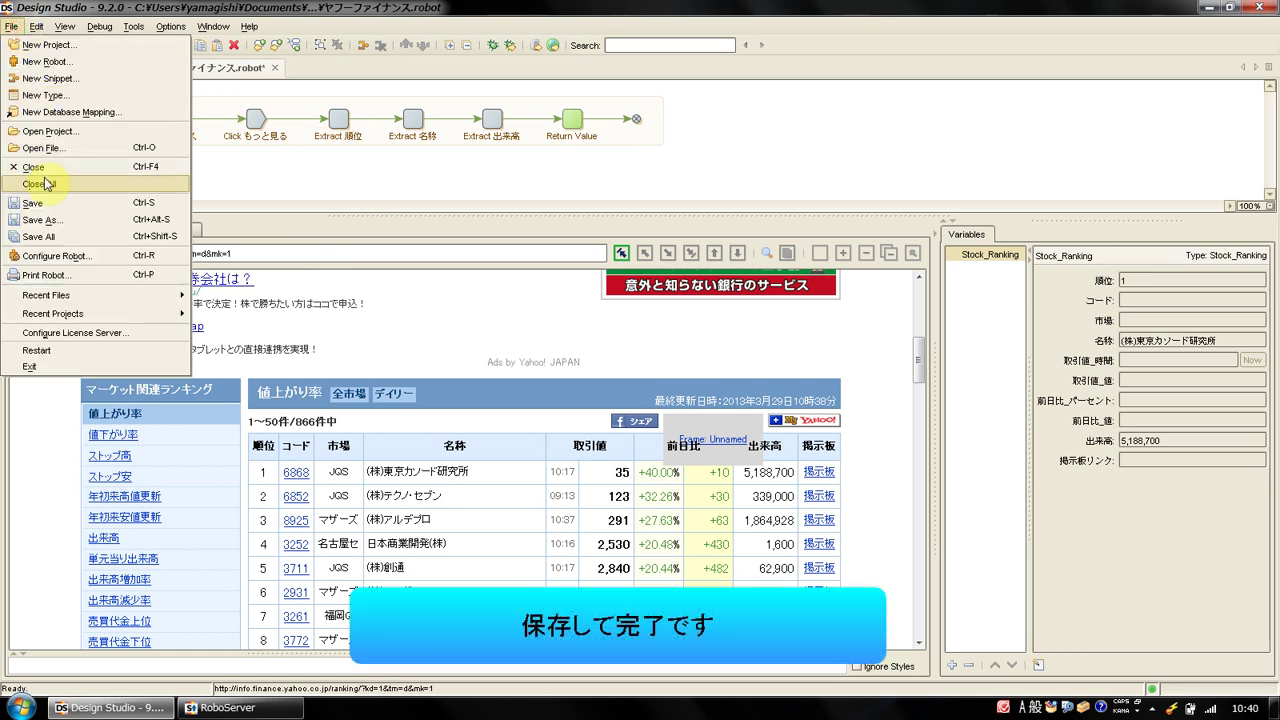
pyautogui.click(44, 207)
# Step: Go through the robot's steps one by one from Load Page to Return Value to check the page and extracted values
pyautogui.click(75, 120)
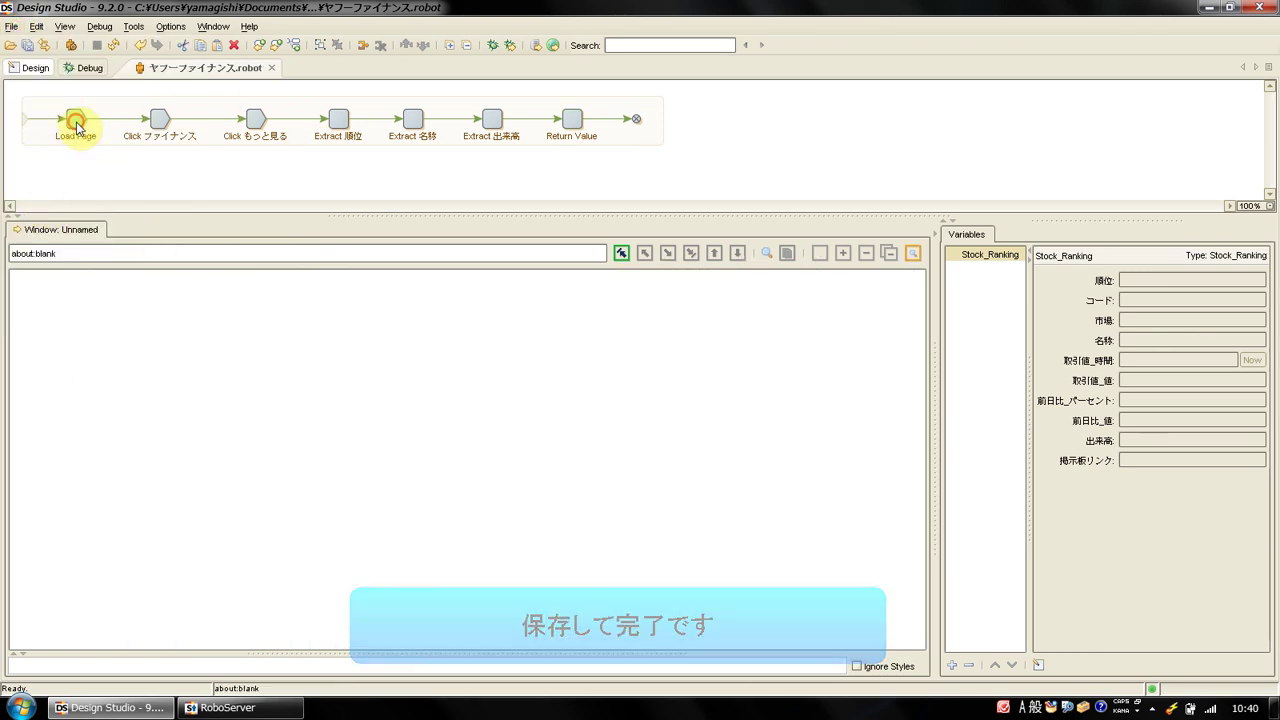
pyautogui.click(160, 120)
pyautogui.click(257, 120)
pyautogui.click(338, 120)
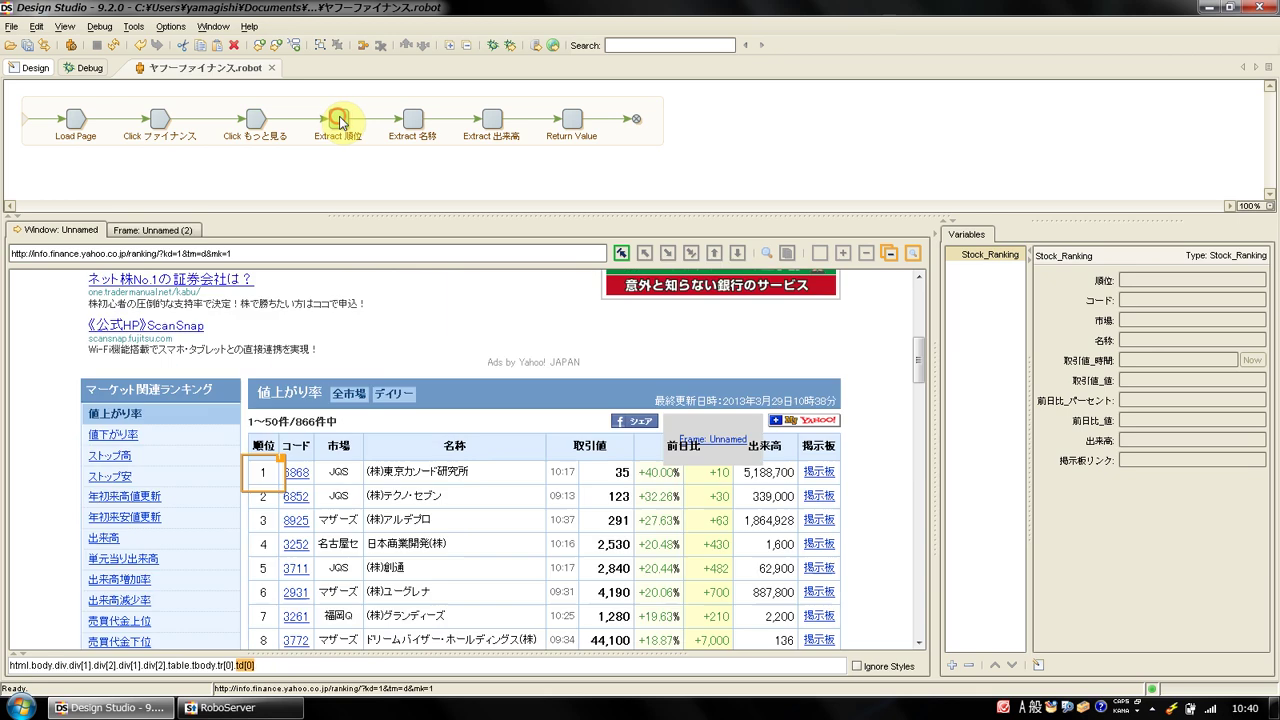
pyautogui.click(412, 120)
pyautogui.click(491, 121)
pyautogui.click(572, 118)
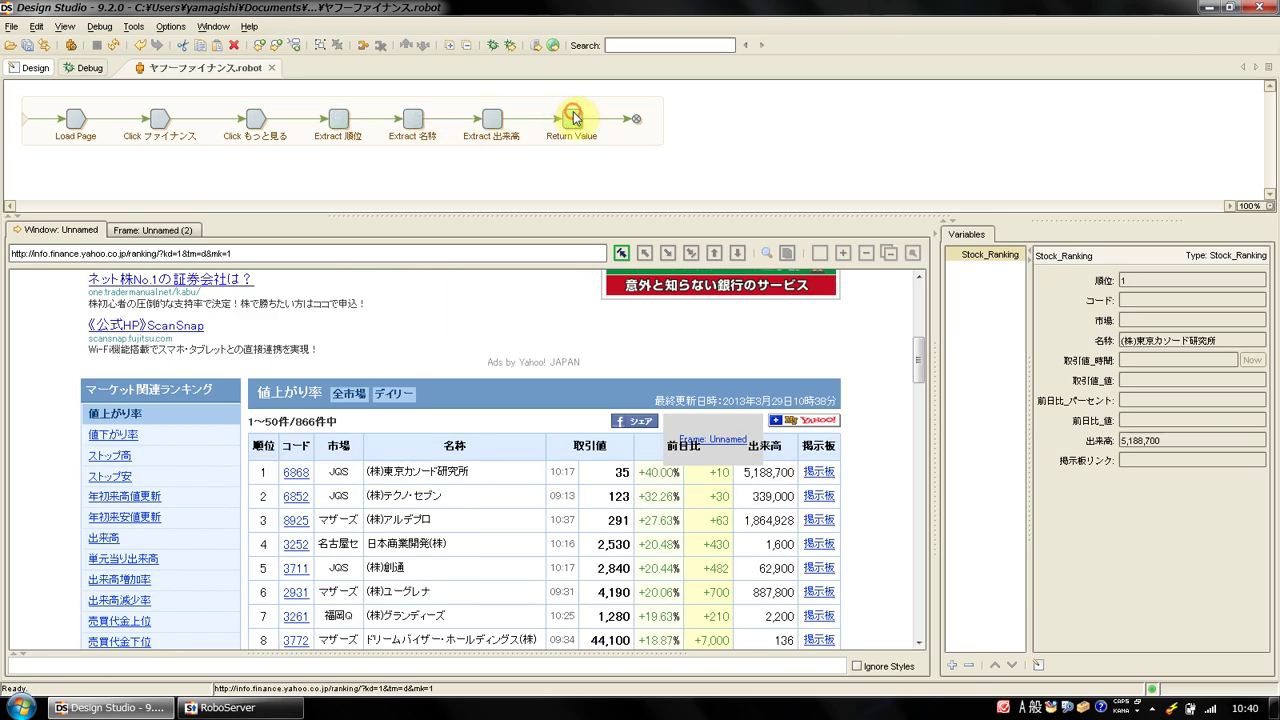
# Step: Run the robot in Debug mode to check its returned values, and return to Design mode
pyautogui.click(76, 67)
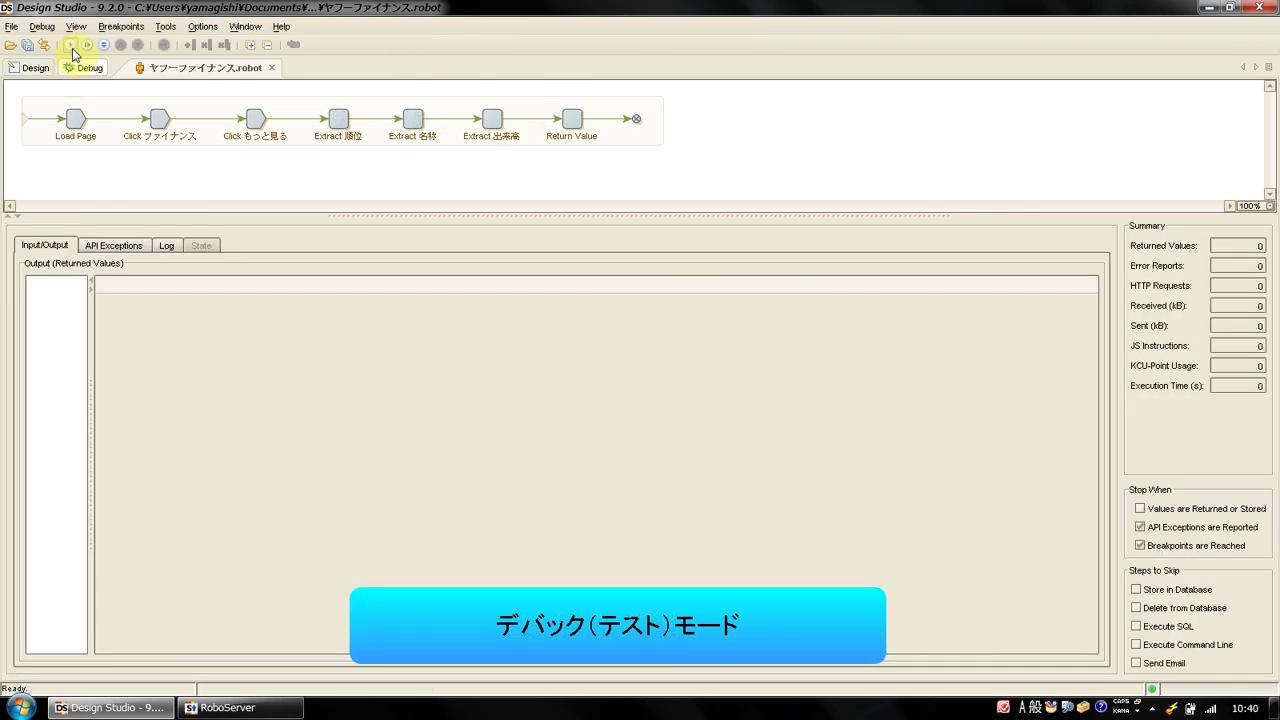
pyautogui.click(71, 46)
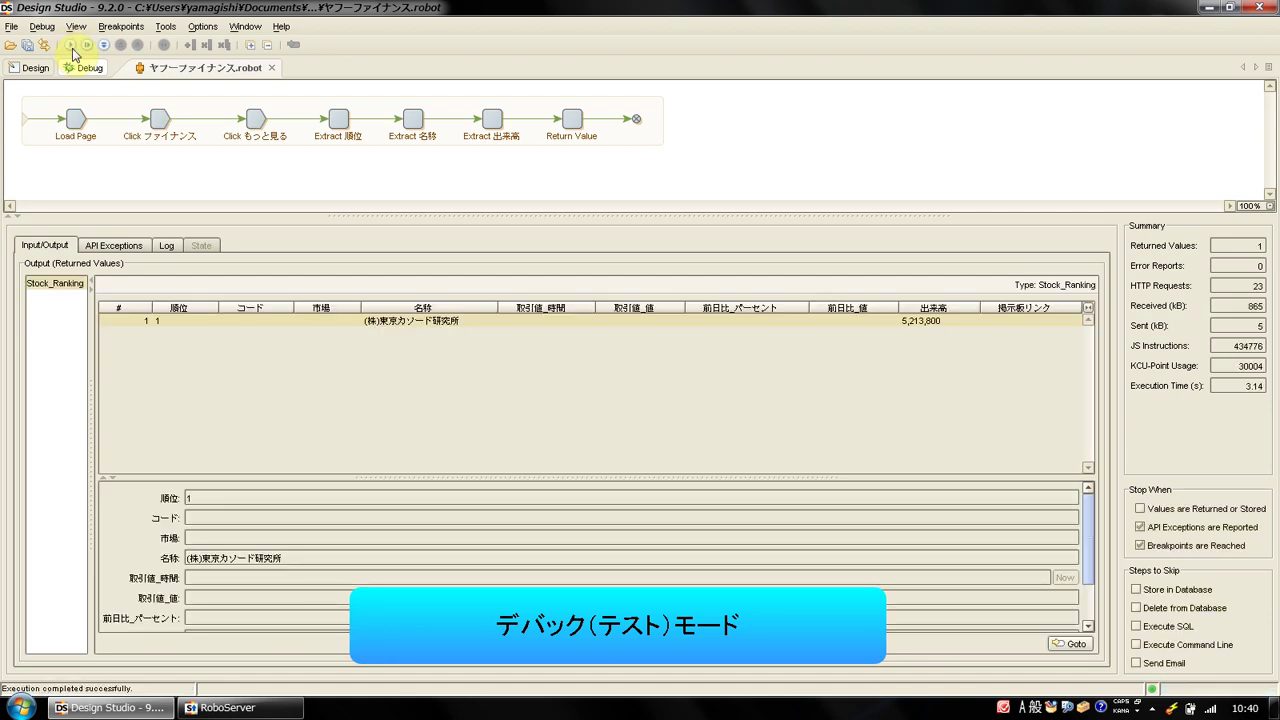
pyautogui.click(28, 66)
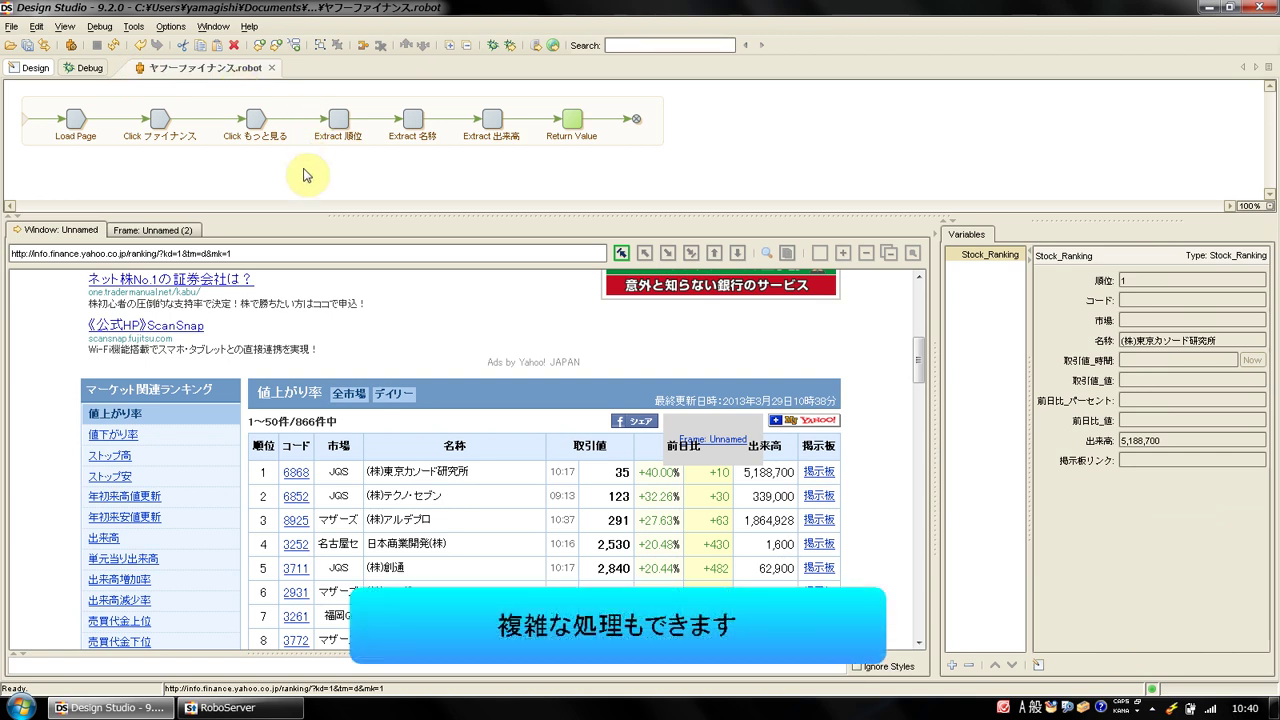
# Step: Remove the three Extract steps and the Return Value step from the end of the robot
pyautogui.moveTo(305, 175); pyautogui.dragTo(605, 100)
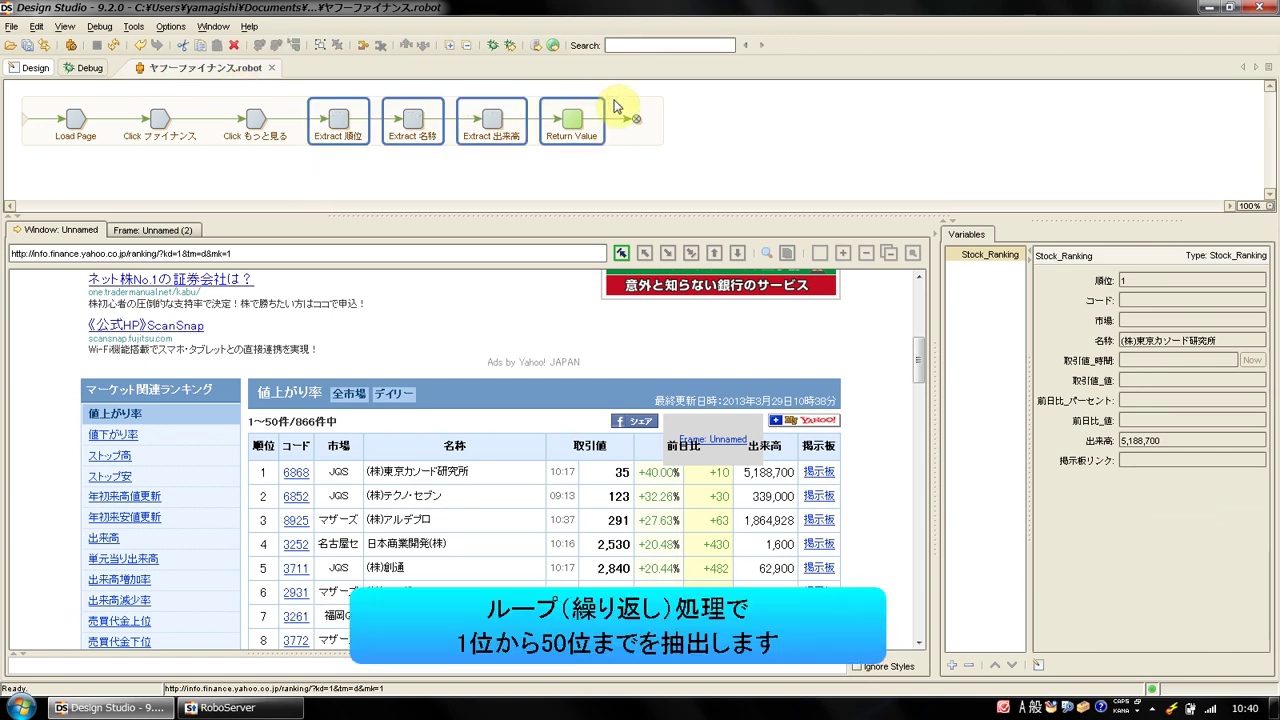
pyautogui.rightClick(566, 116)
pyautogui.click(616, 288)
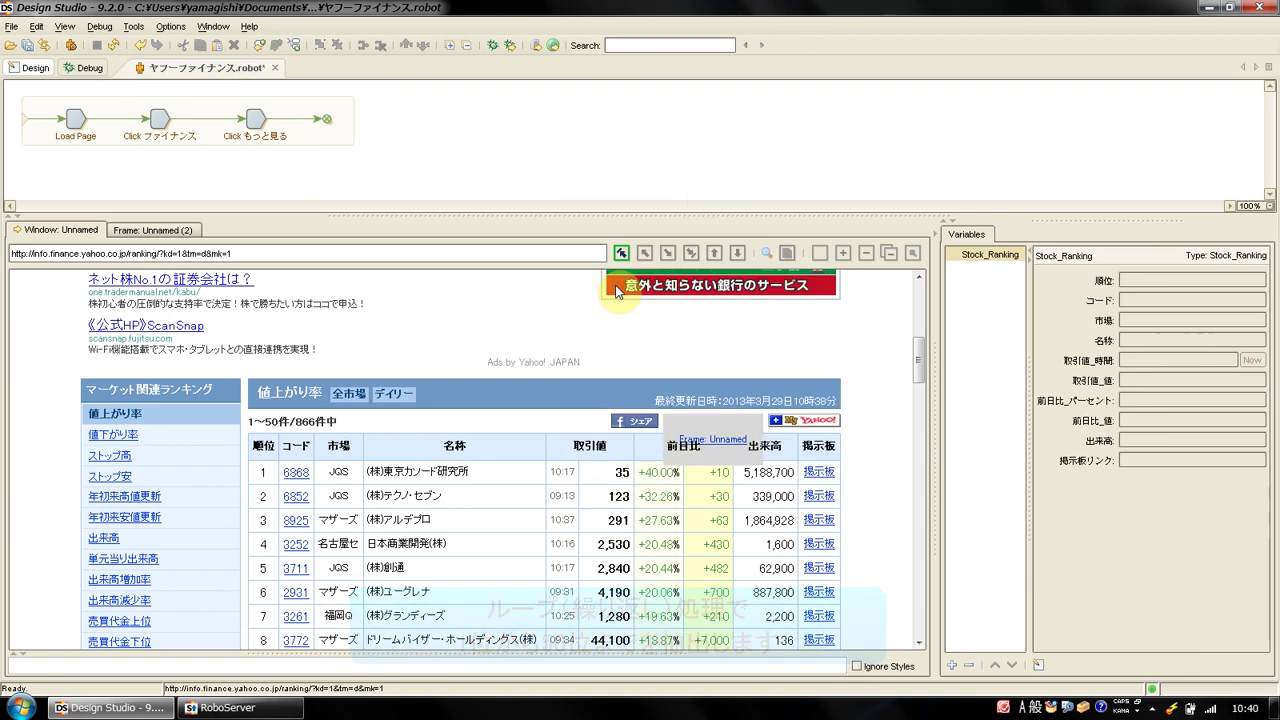
# Step: Add a For Each Tag loop over the rows of the 値上がり率 ranking table, starting from the first row
pyautogui.rightClick(270, 467)
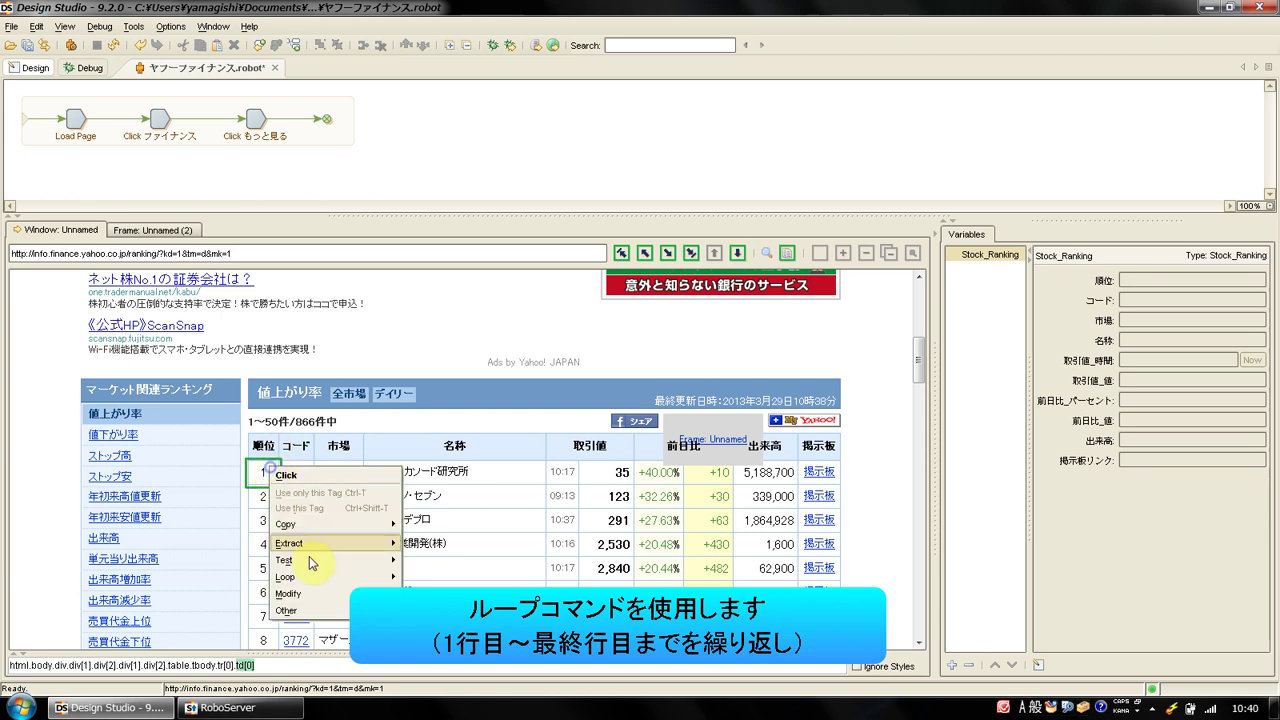
pyautogui.moveTo(300, 577)
pyautogui.click(450, 581)
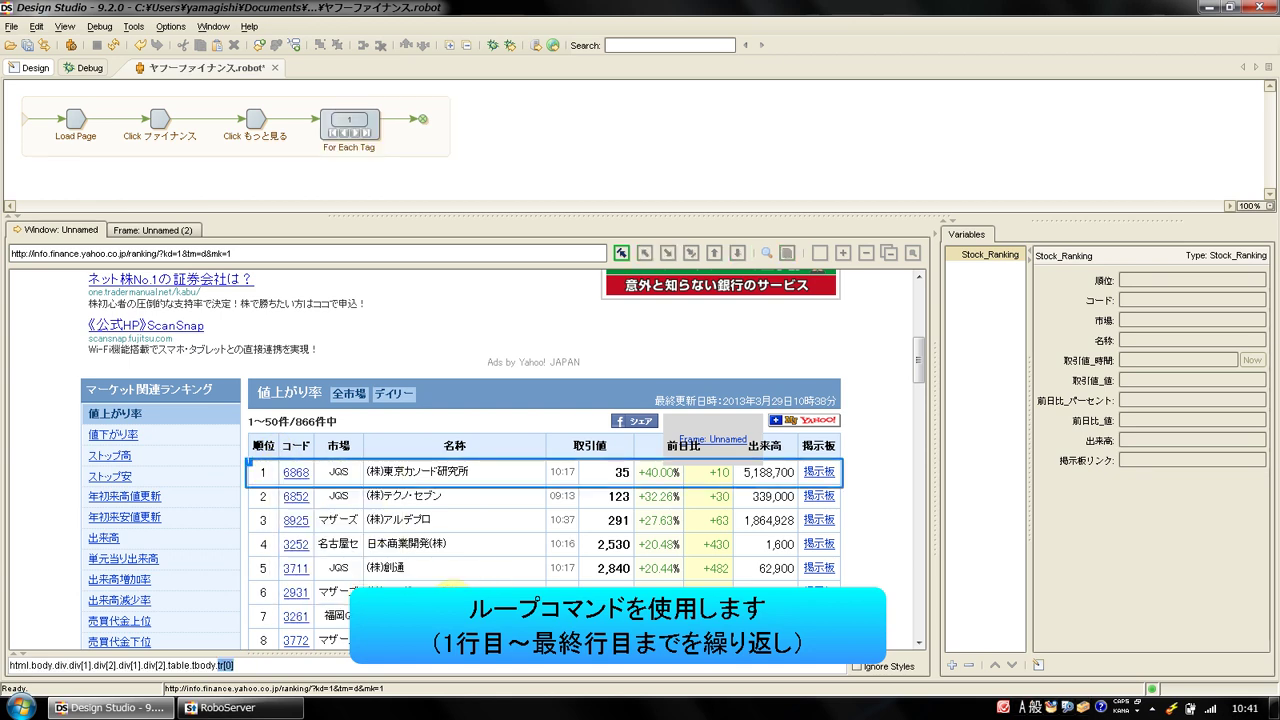
# Step: Advance the For Each Tag loop to its last iteration to check the row coverage, and return to the first iteration
pyautogui.click(367, 132)
pyautogui.click(367, 132)
pyautogui.click(367, 132)
pyautogui.click(367, 132)
pyautogui.click(367, 132)
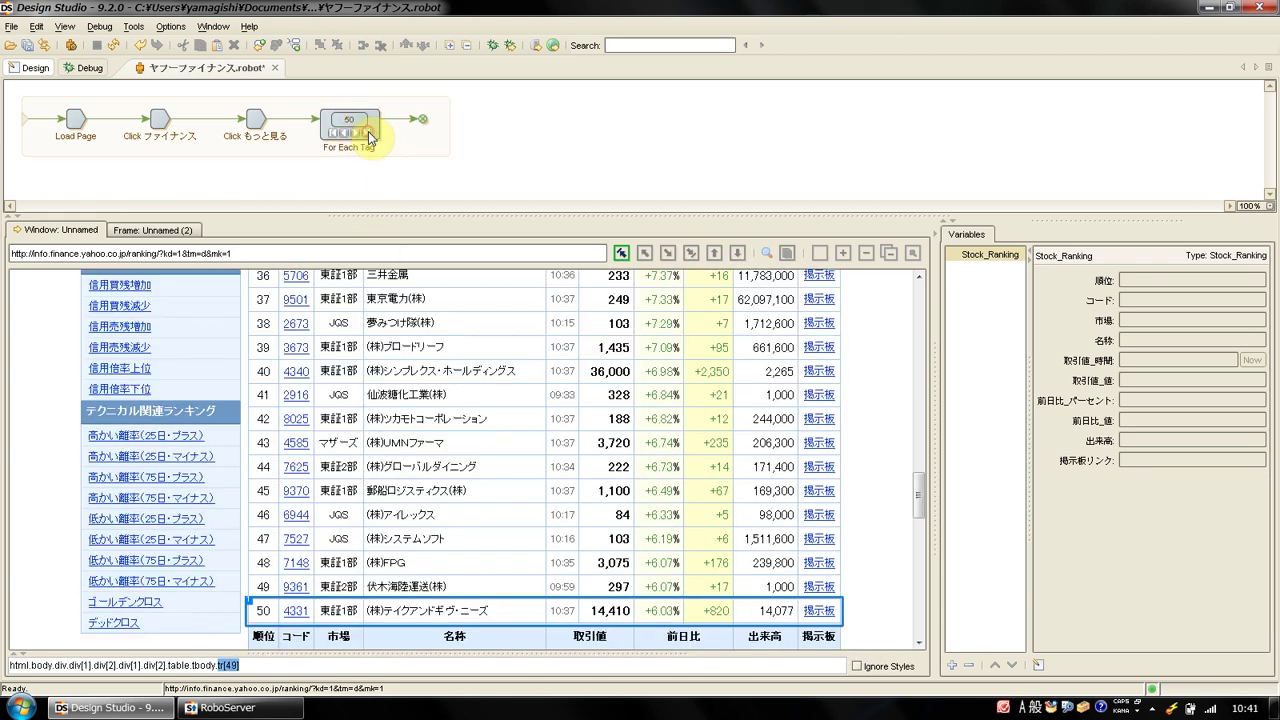
pyautogui.click(333, 137)
# Step: Extract the text of the looped row's 順位 and コード cells into Stock_Ranking.順位 and Stock_Ranking.コード
pyautogui.rightClick(309, 315)
pyautogui.moveTo(337, 391)
pyautogui.moveTo(450, 393)
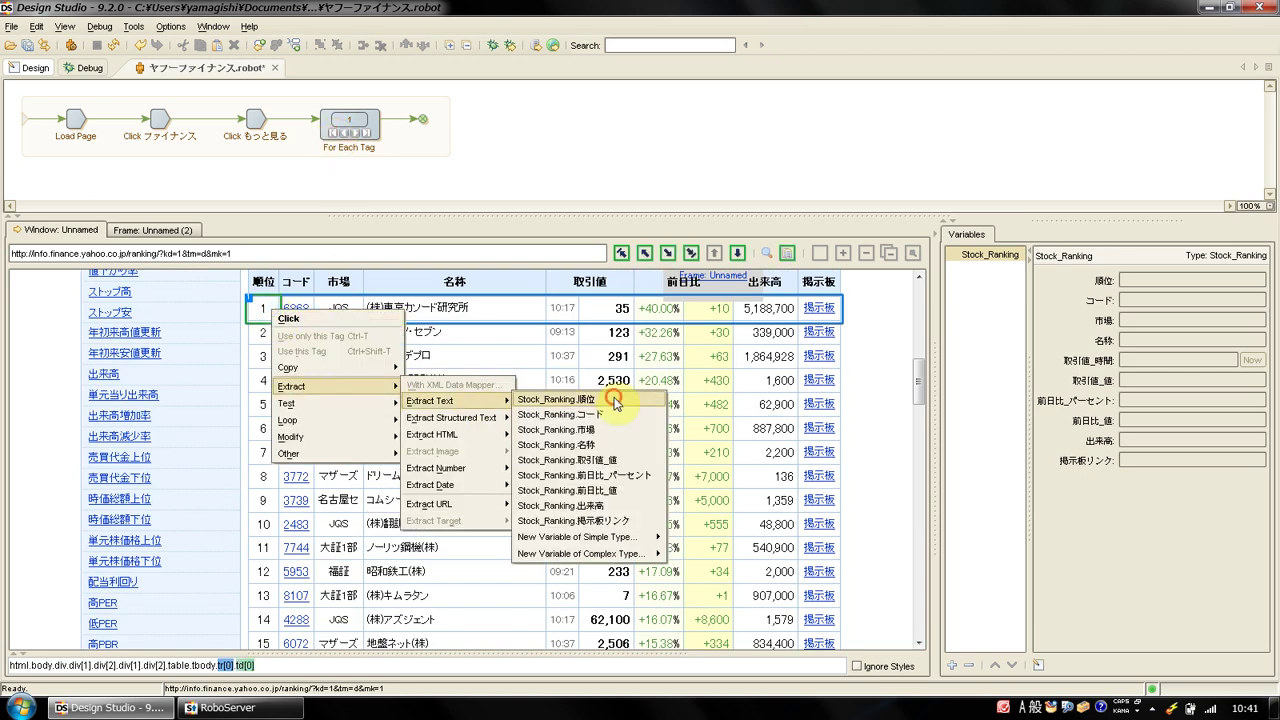
pyautogui.click(614, 393)
pyautogui.rightClick(309, 315)
pyautogui.click(610, 419)
# Step: Extract the text of the looped row's 市場 and 名称 cells into Stock_Ranking.市場 and Stock_Ranking.名称
pyautogui.rightClick(340, 308)
pyautogui.click(620, 427)
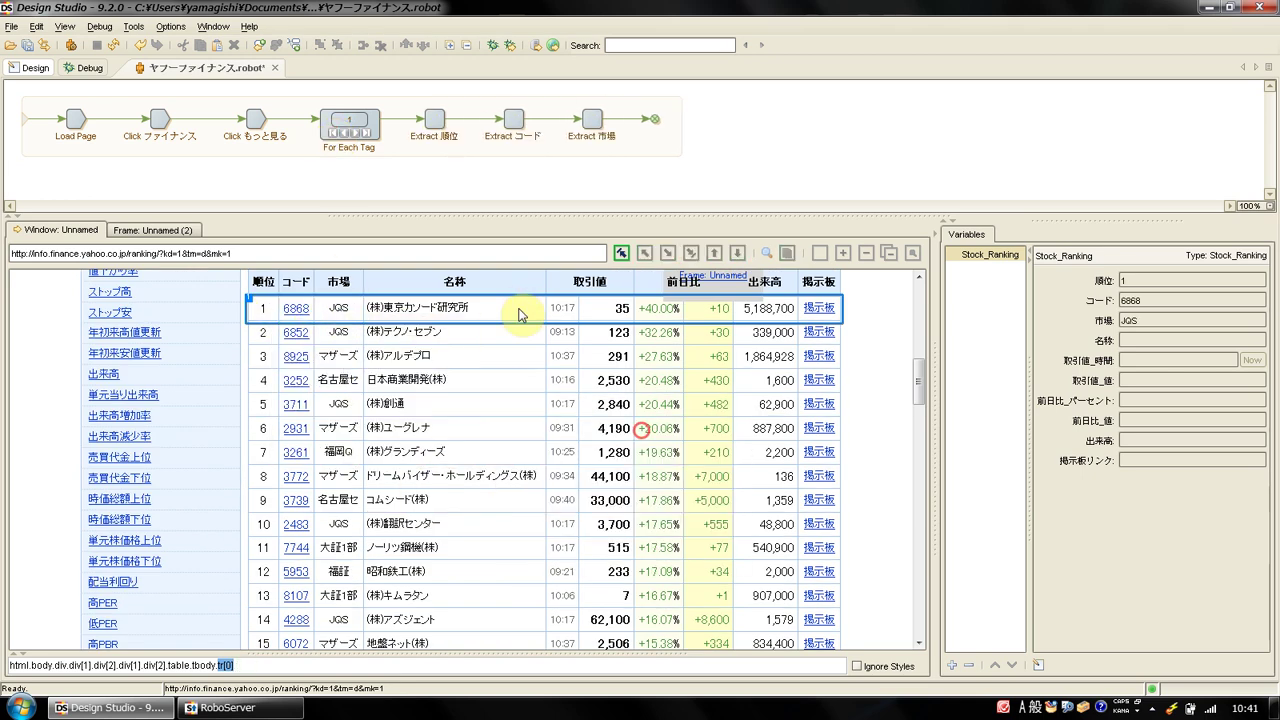
pyautogui.rightClick(517, 308)
pyautogui.moveTo(537, 384)
pyautogui.moveTo(676, 398)
pyautogui.click(830, 442)
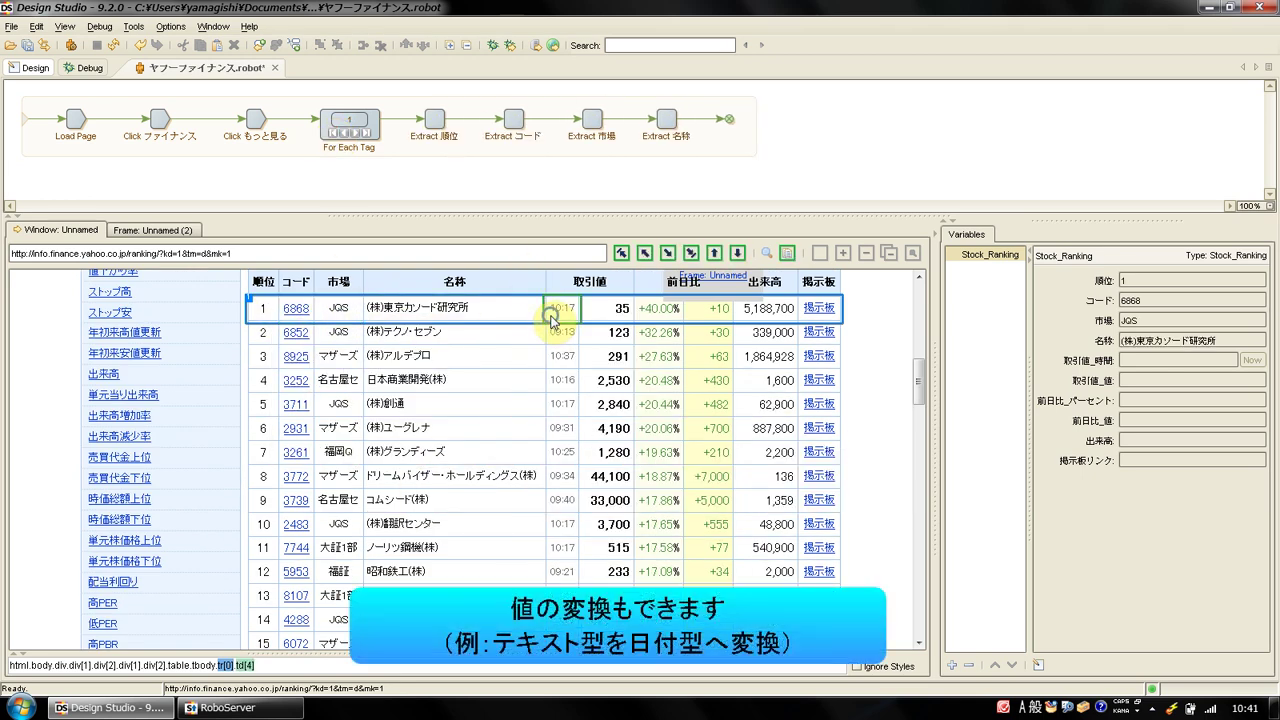
# Step: Extract the looped row's 取引値 time cell as a date into Stock_Ranking.取引値_時間, using the pattern hh:mm
pyautogui.rightClick(550, 314)
pyautogui.moveTo(620, 393)
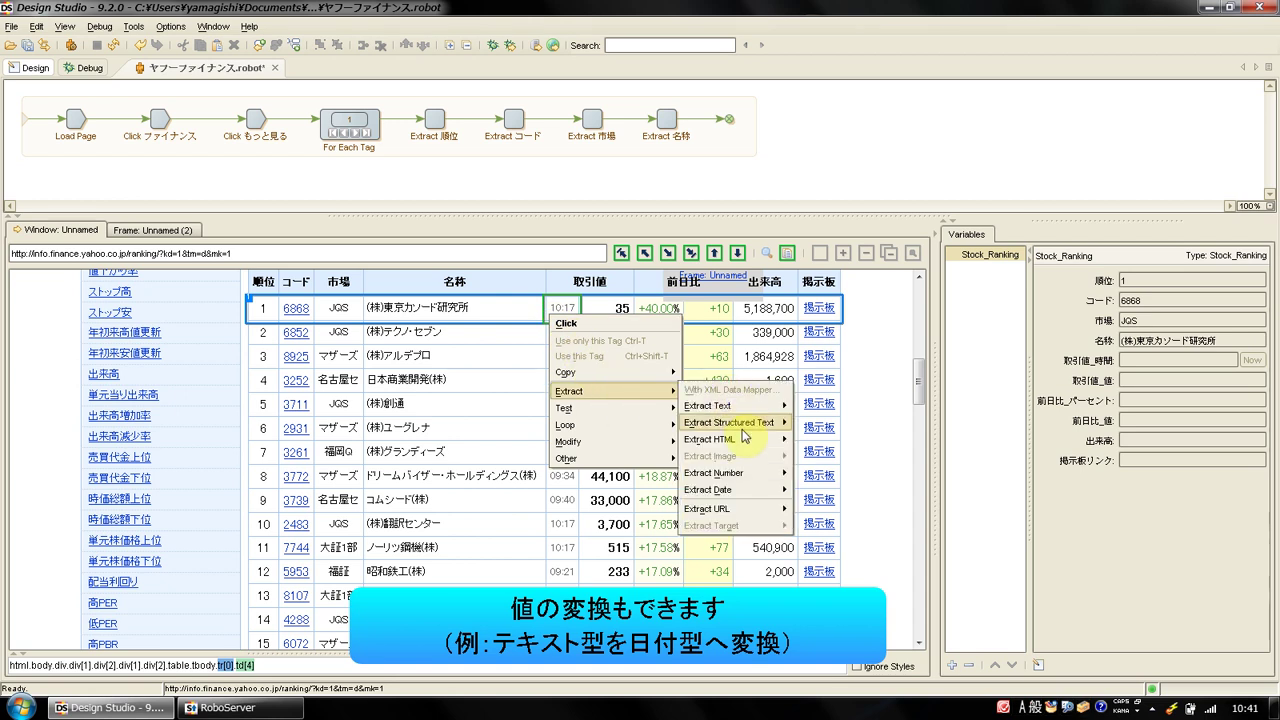
pyautogui.moveTo(745, 490)
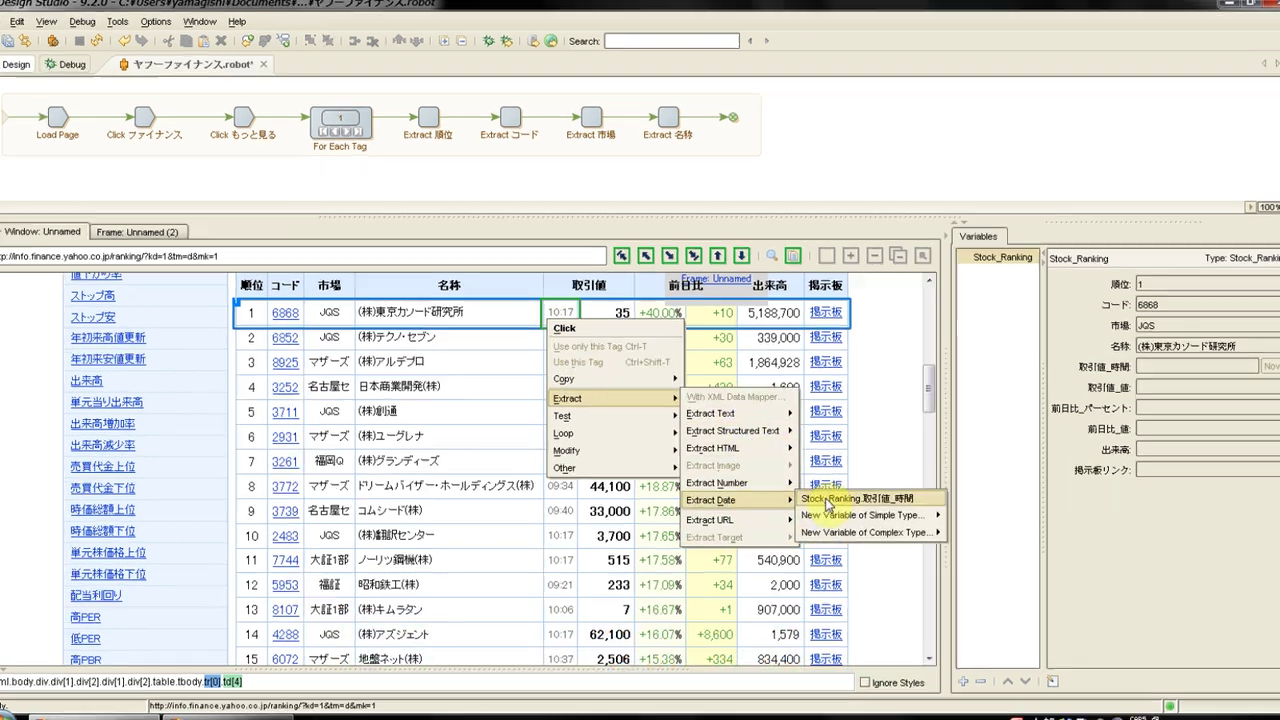
pyautogui.click(826, 499)
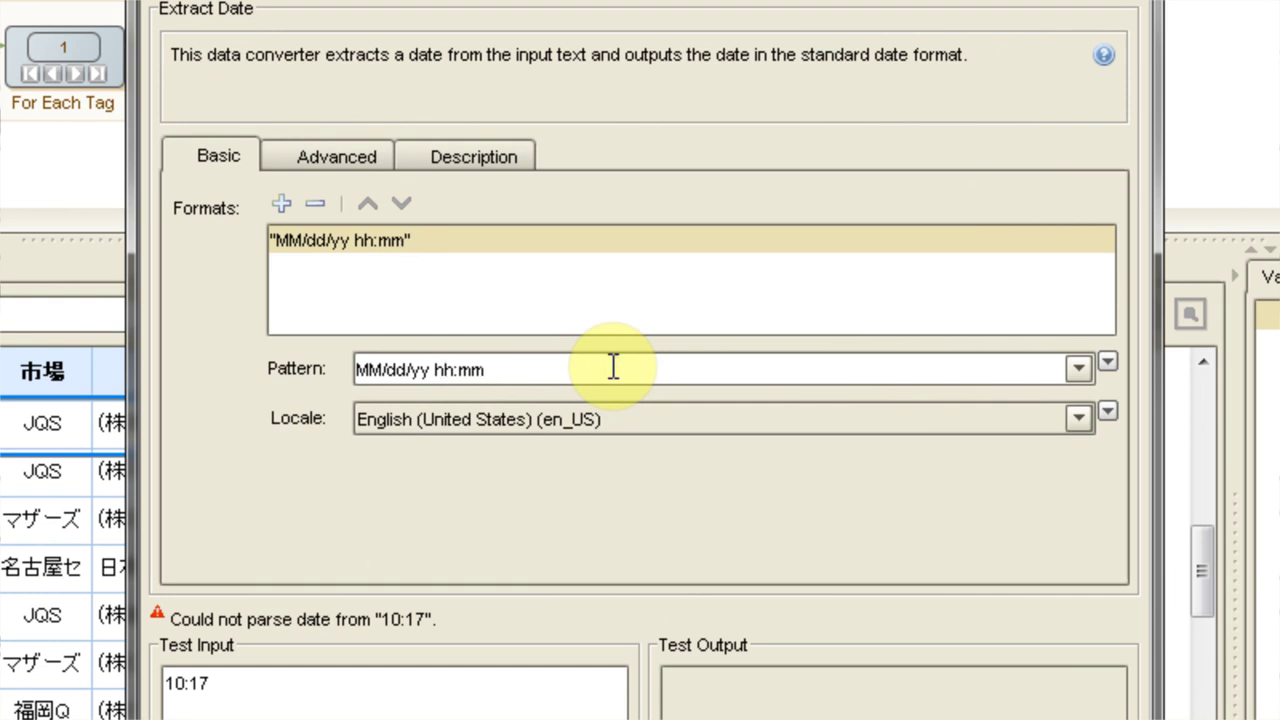
pyautogui.press('BackSpace')
pyautogui.press('BackSpace')
pyautogui.press('BackSpace')
pyautogui.press('BackSpace')
pyautogui.press('BackSpace')
pyautogui.press('BackSpace')
pyautogui.press('BackSpace')
pyautogui.press('BackSpace')
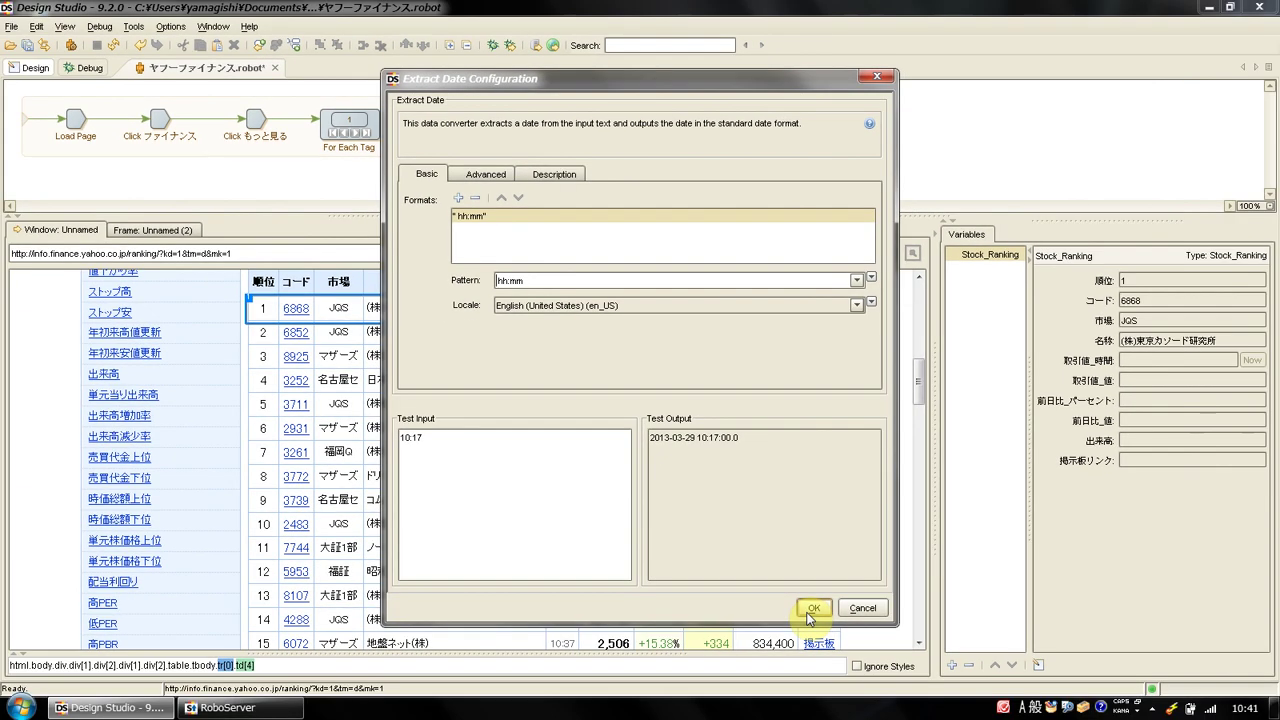
pyautogui.click(810, 617)
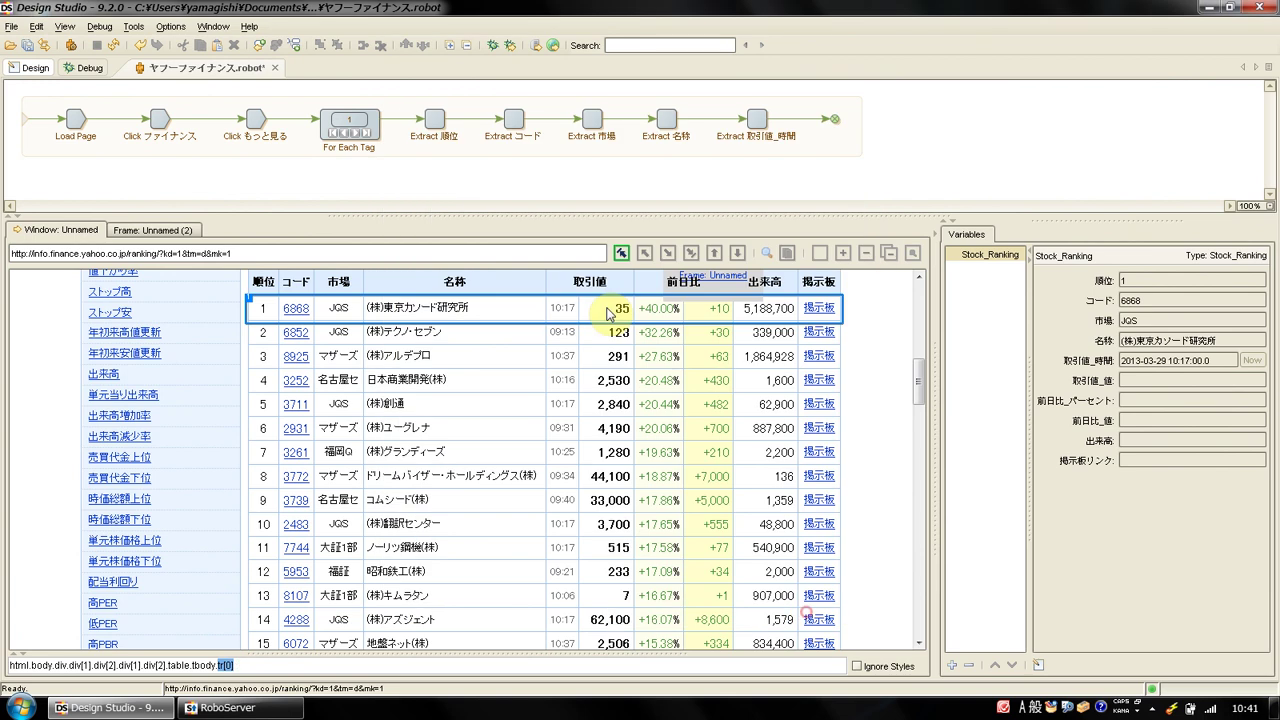
# Step: Extract the text of the row's 取引値 price and 前日比 percentage cells into Stock_Ranking.取引値_値 and Stock_Ranking.前日比_パーセント
pyautogui.rightClick(592, 300)
pyautogui.click(954, 457)
pyautogui.rightClick(650, 308)
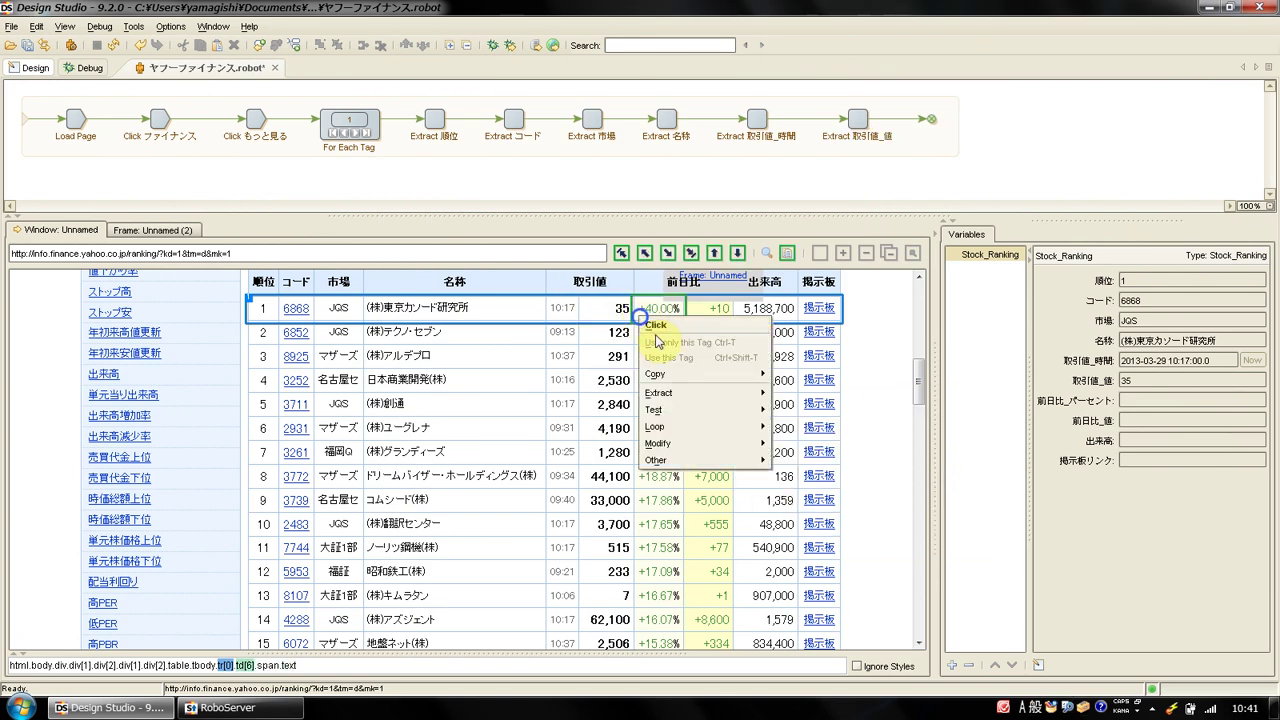
pyautogui.click(990, 470)
# Step: Extract the text of the row's 前日比 amount and 出来高 cells into Stock_Ranking.前日比_値 and Stock_Ranking.出来高
pyautogui.rightClick(688, 304)
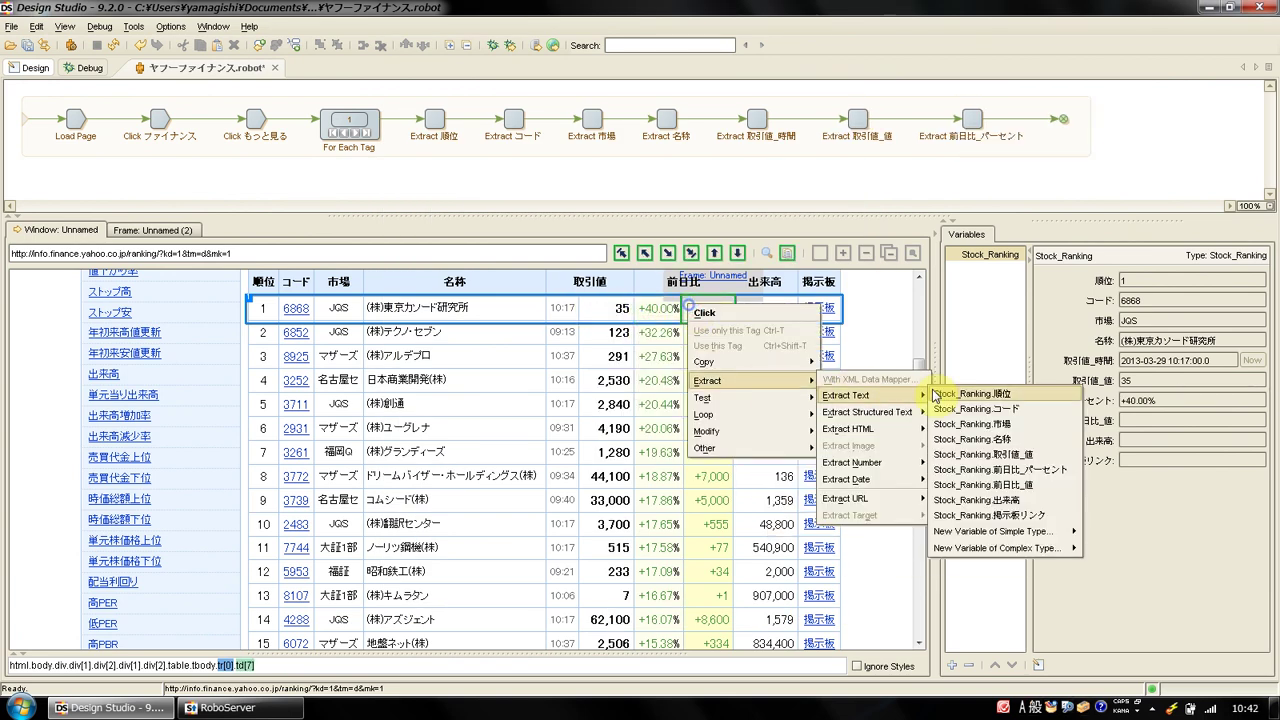
pyautogui.click(1030, 485)
pyautogui.rightClick(762, 306)
pyautogui.click(1092, 519)
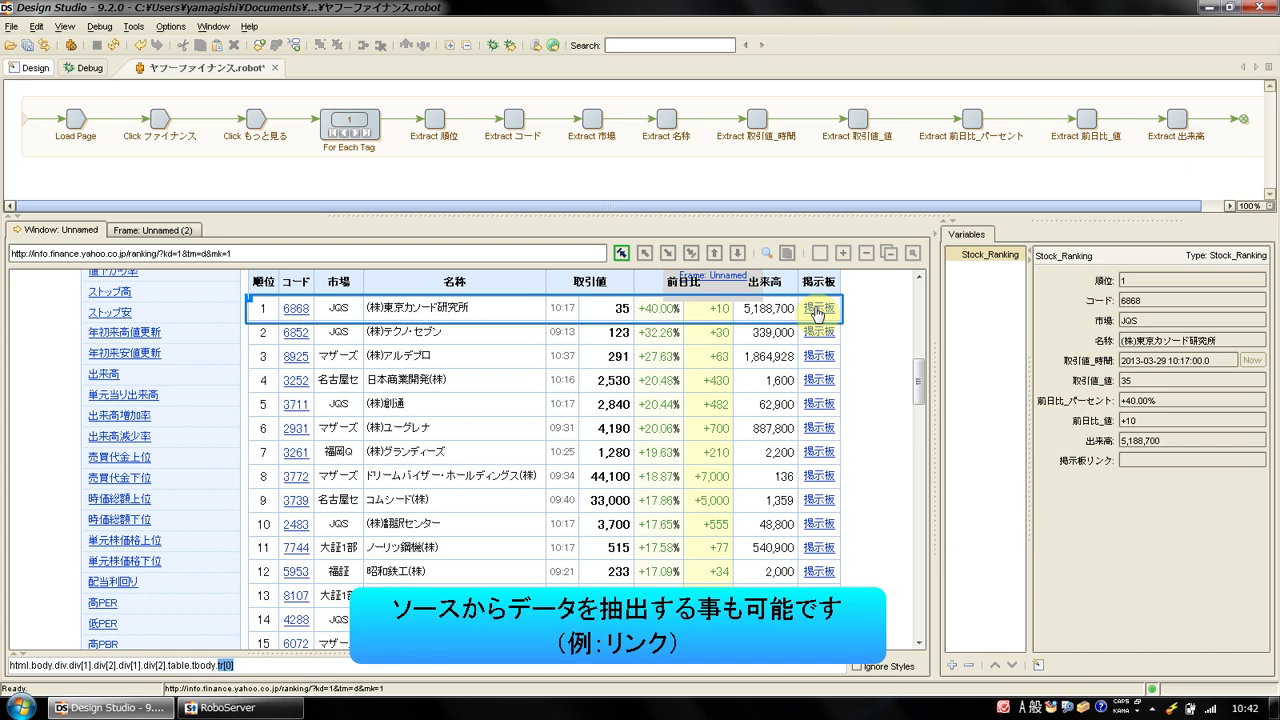
# Step: Extract the URL of the row's 掲示板 link into Stock_Ranking.掲示板リンク
pyautogui.click(818, 309)
pyautogui.rightClick(818, 309)
pyautogui.moveTo(872, 381)
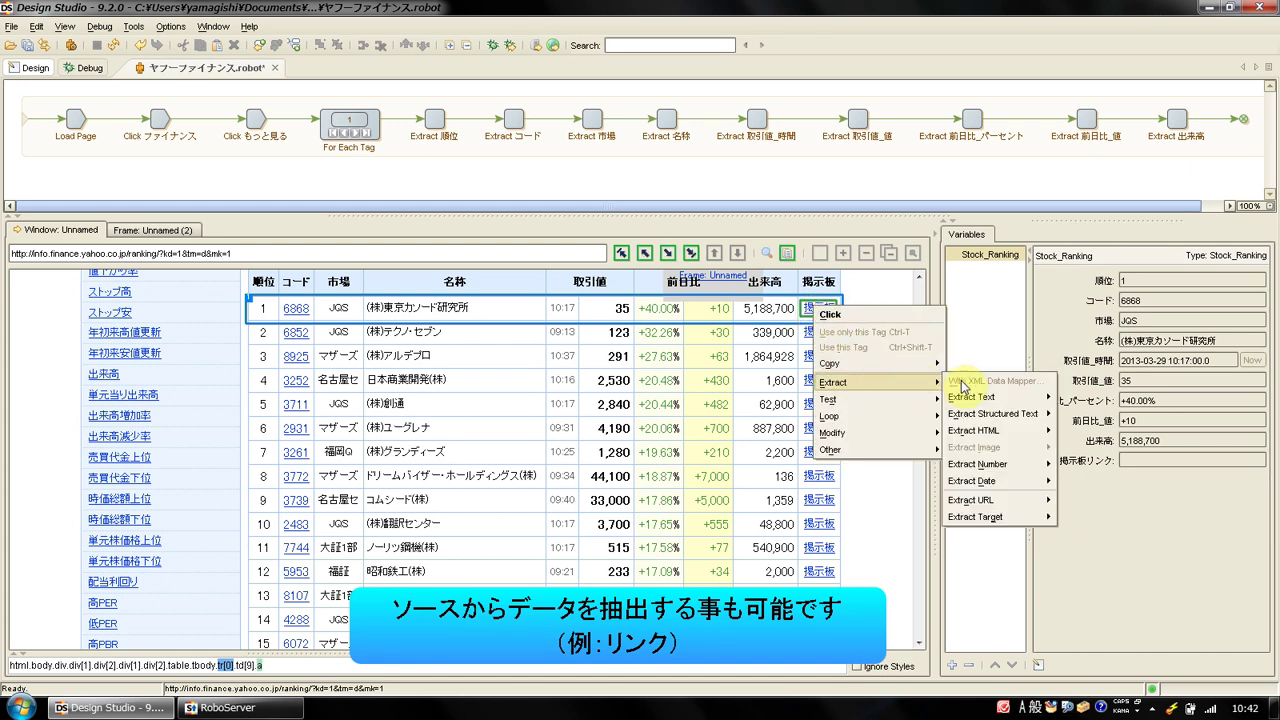
pyautogui.moveTo(985, 397)
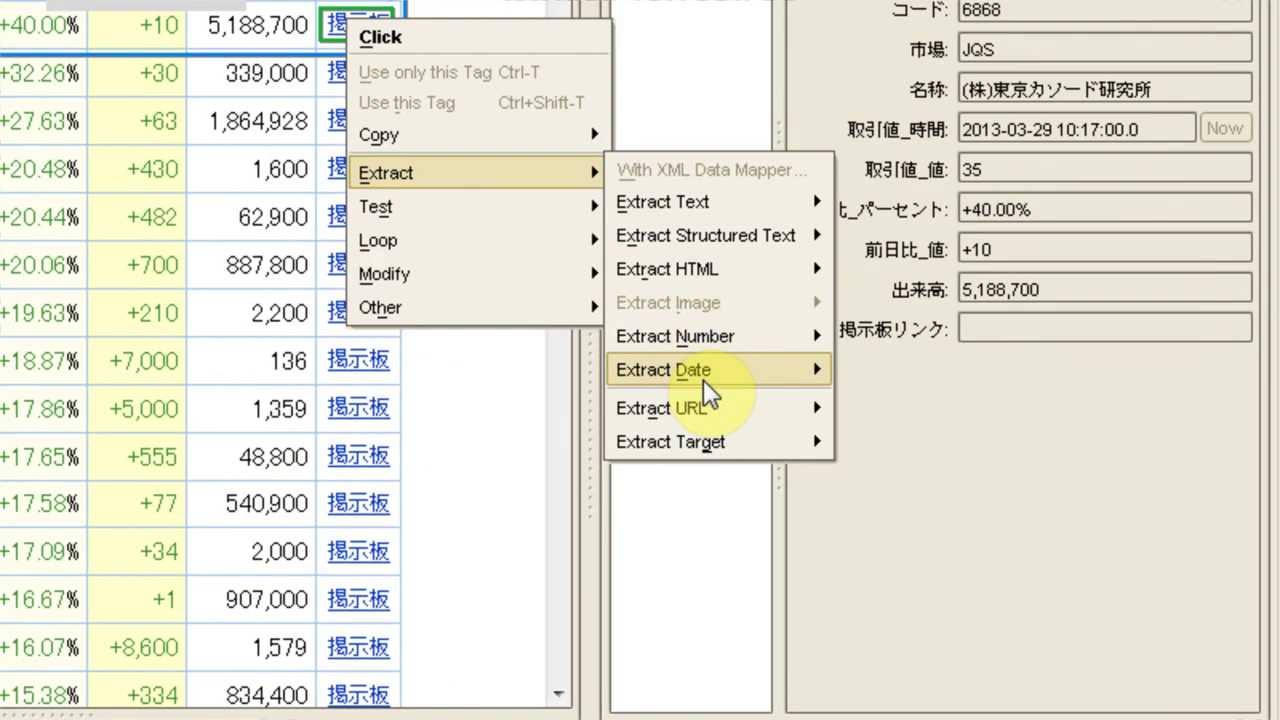
pyautogui.moveTo(711, 405)
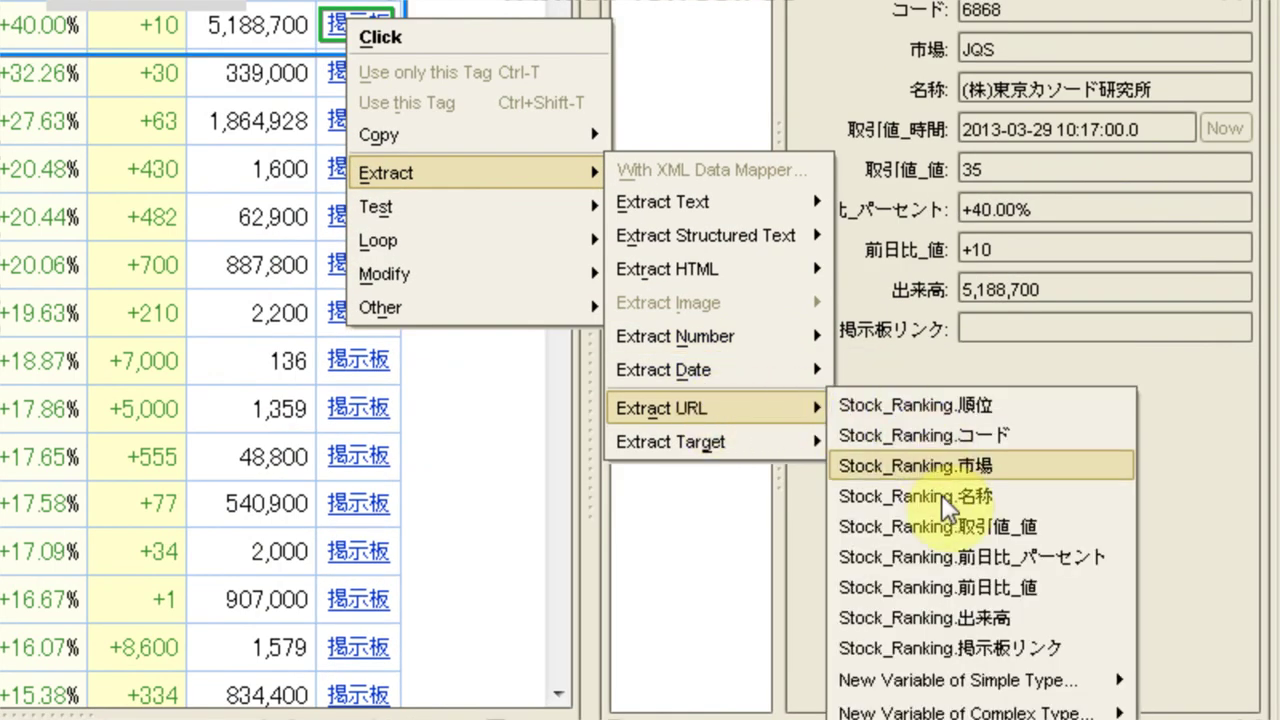
pyautogui.click(1037, 645)
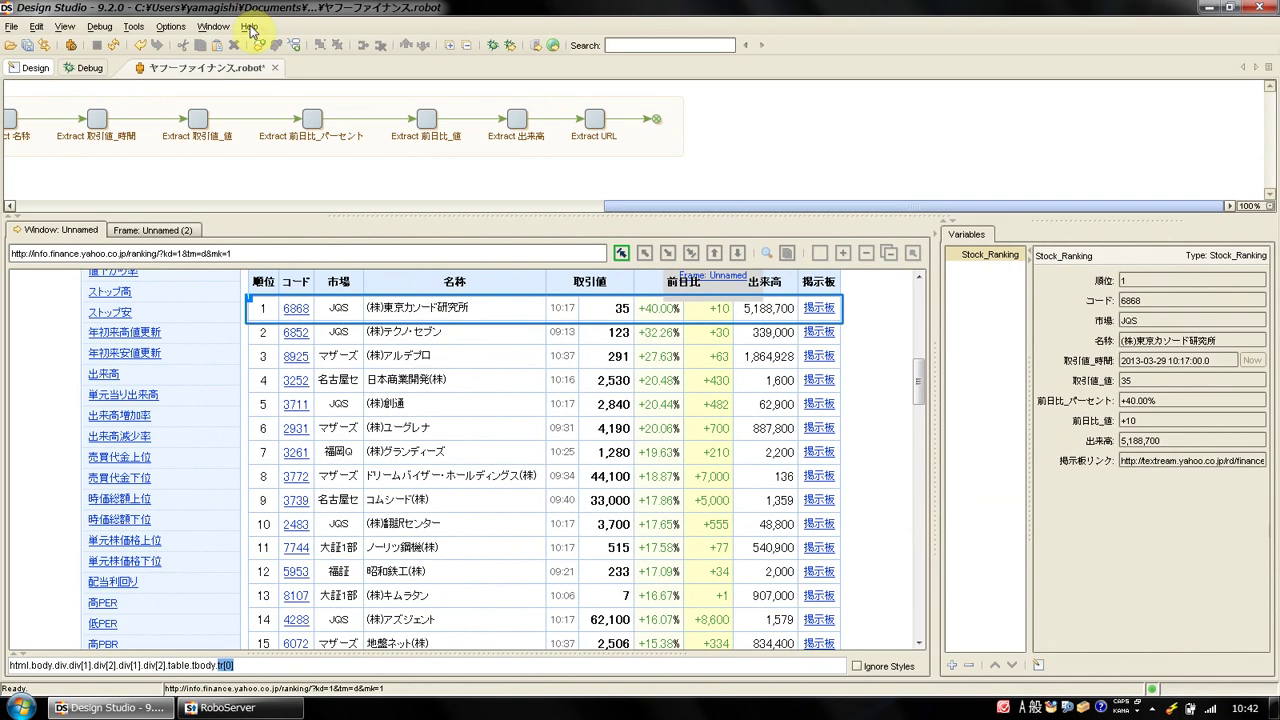
# Step: Add a Return Value step after the URL extraction and run the robot in debug mode
pyautogui.click(258, 45)
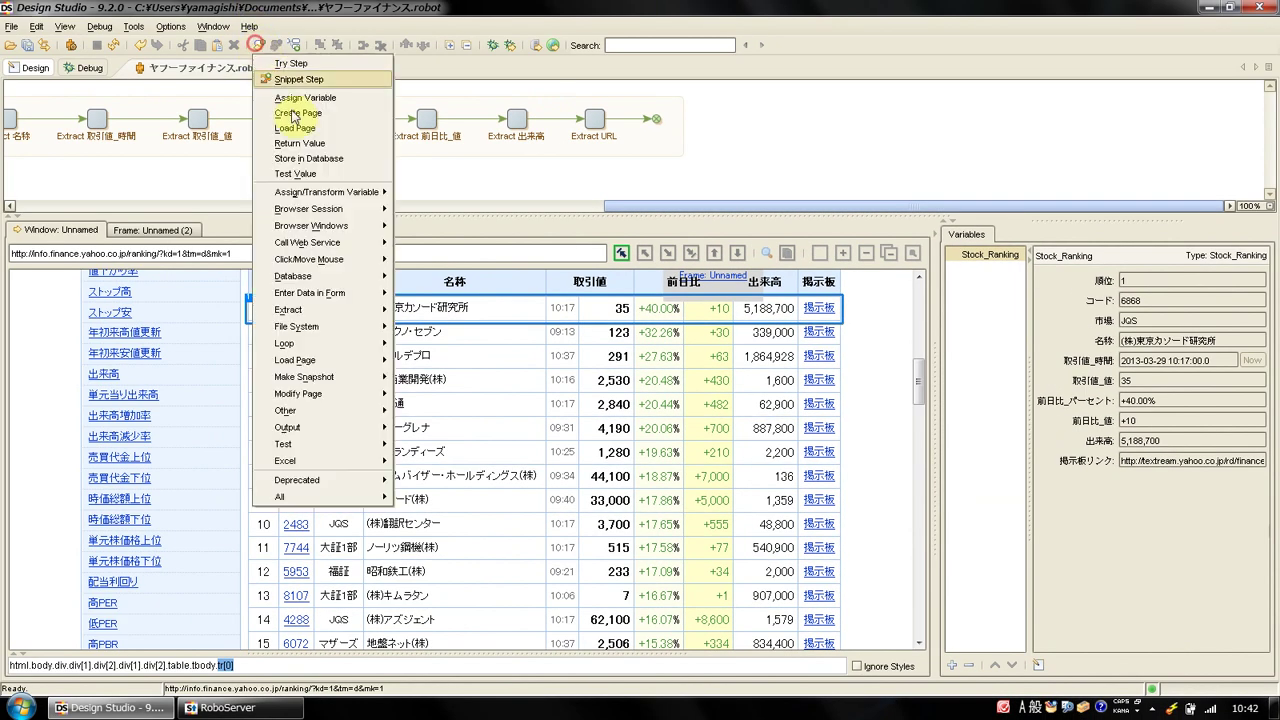
pyautogui.click(345, 141)
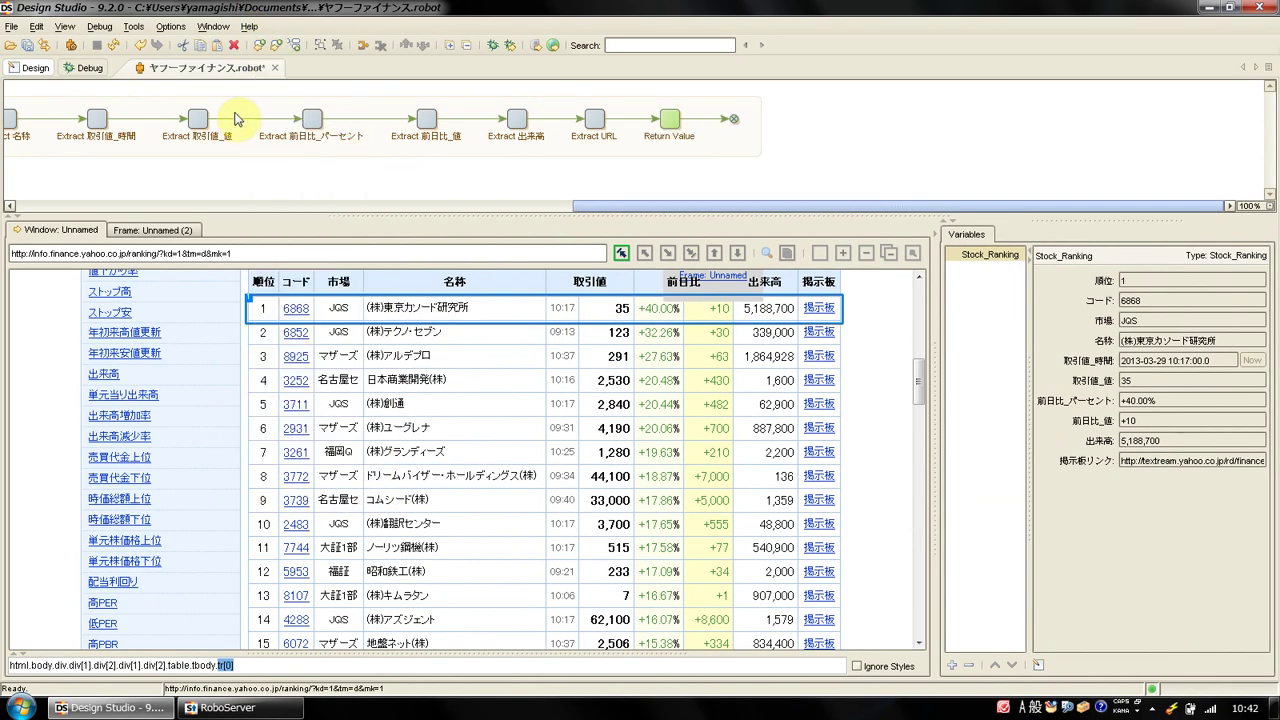
pyautogui.click(89, 69)
pyautogui.click(72, 45)
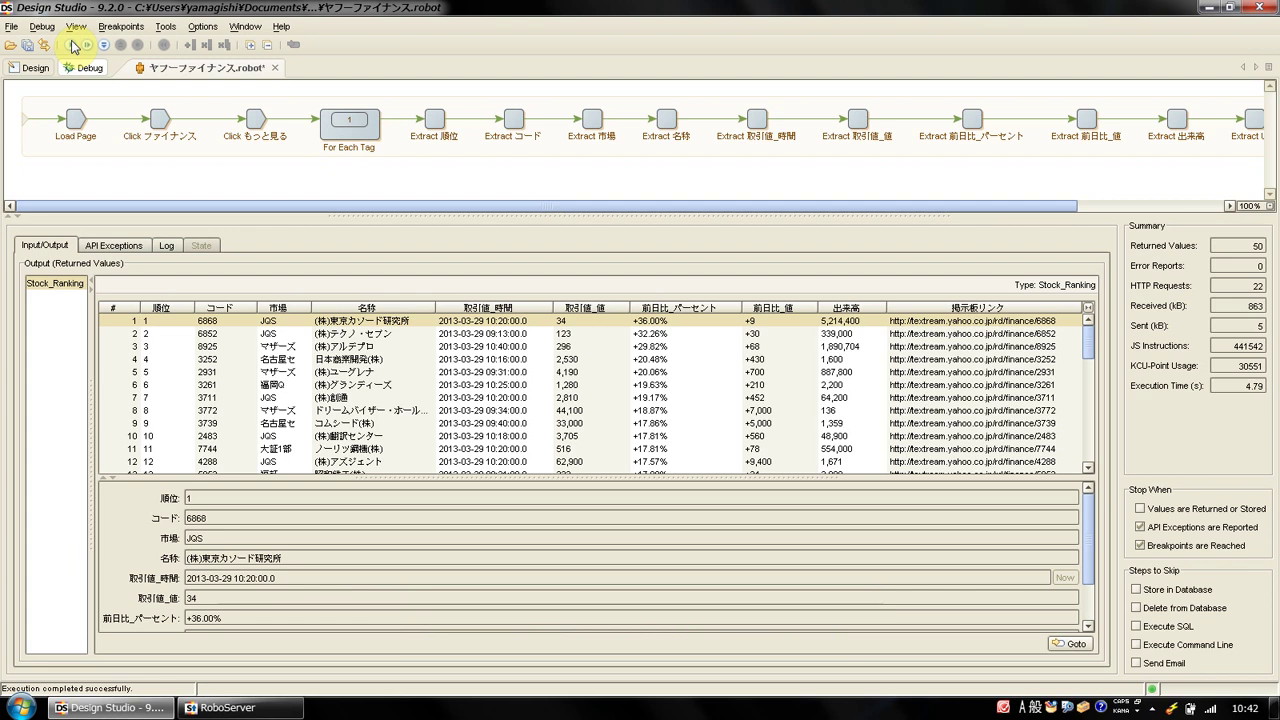
# Step: Return to the robot's design and insert a Repeat loop step between Click もっと見る and For Each Tag
pyautogui.click(30, 68)
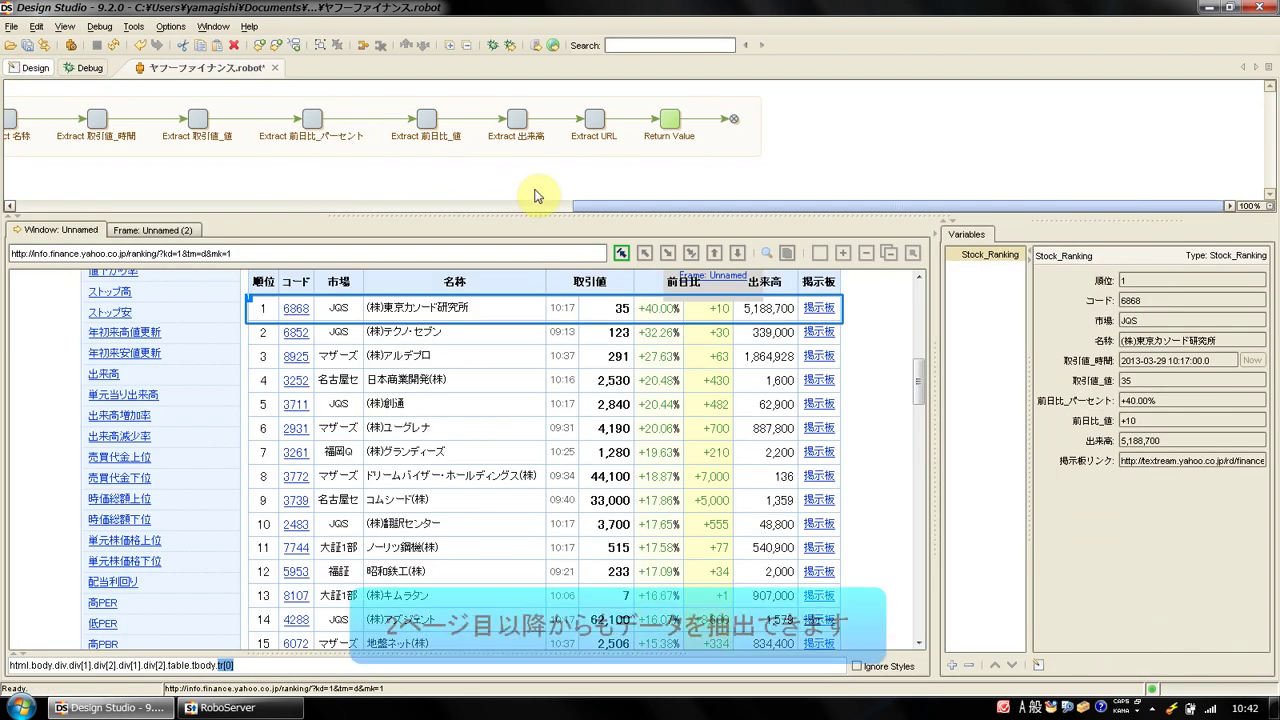
pyautogui.moveTo(522, 214); pyautogui.dragTo(240, 212)
pyautogui.click(243, 122)
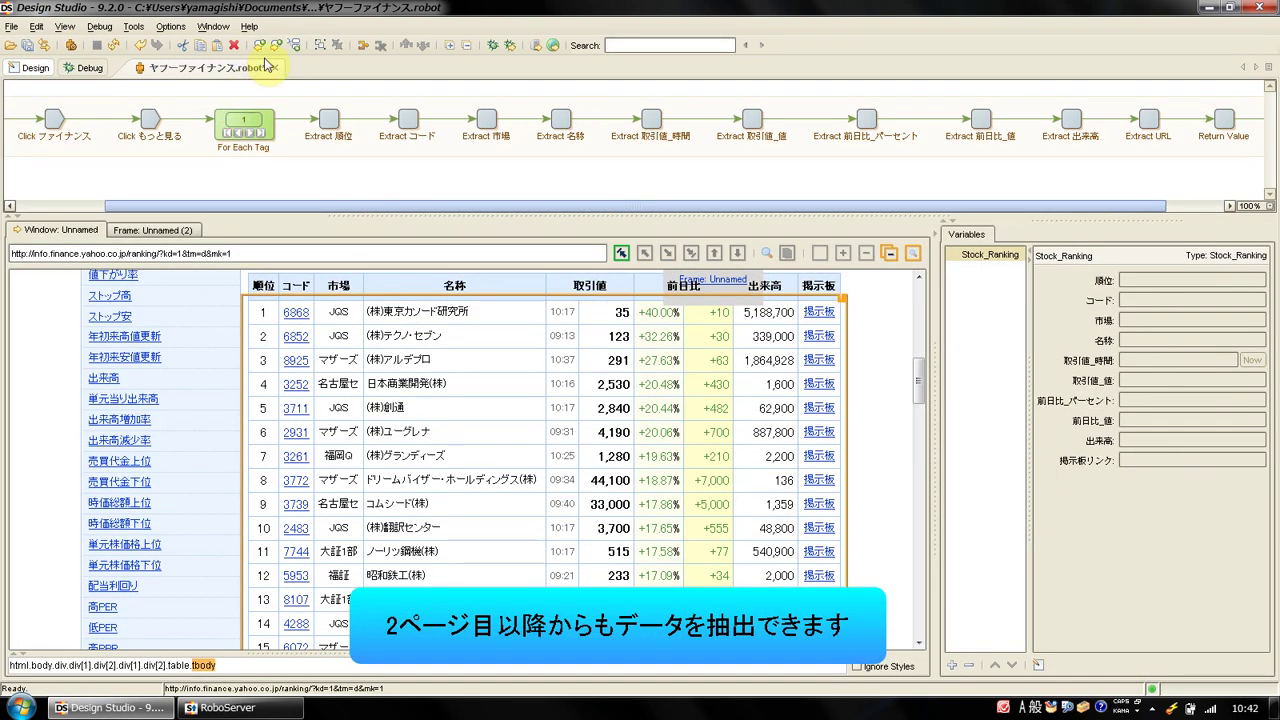
pyautogui.click(150, 118)
pyautogui.click(277, 45)
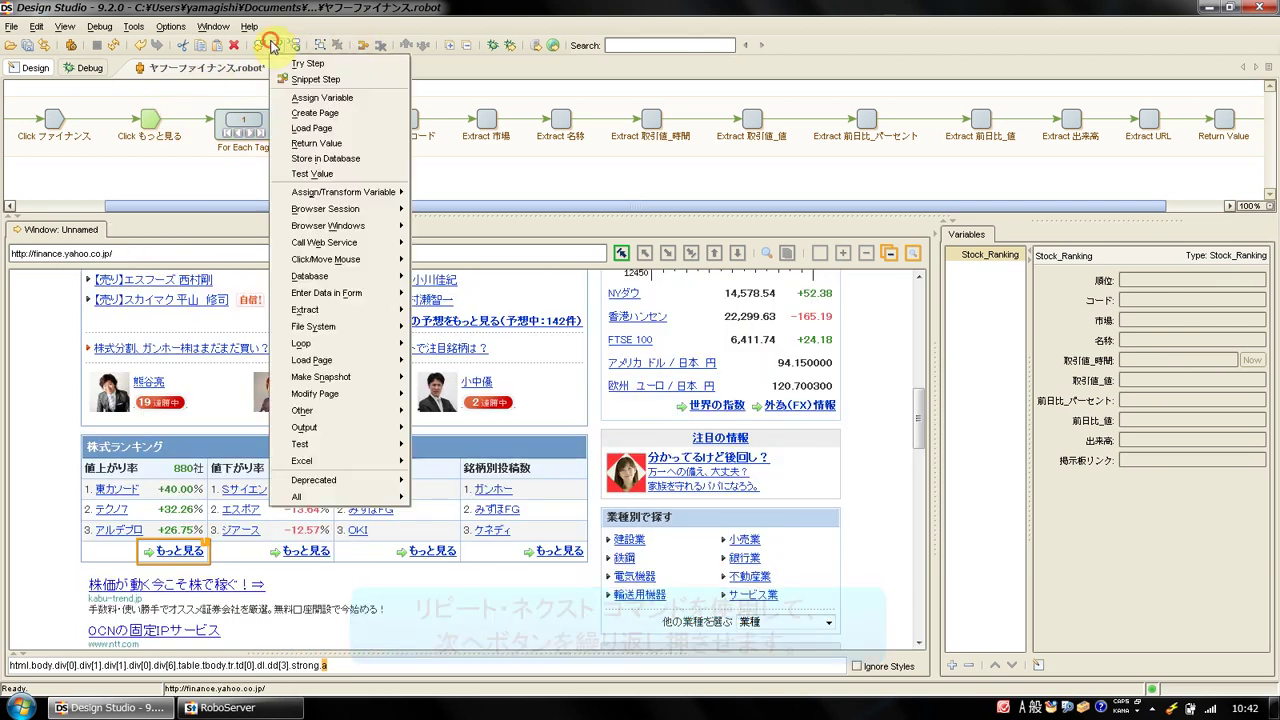
pyautogui.moveTo(400, 343)
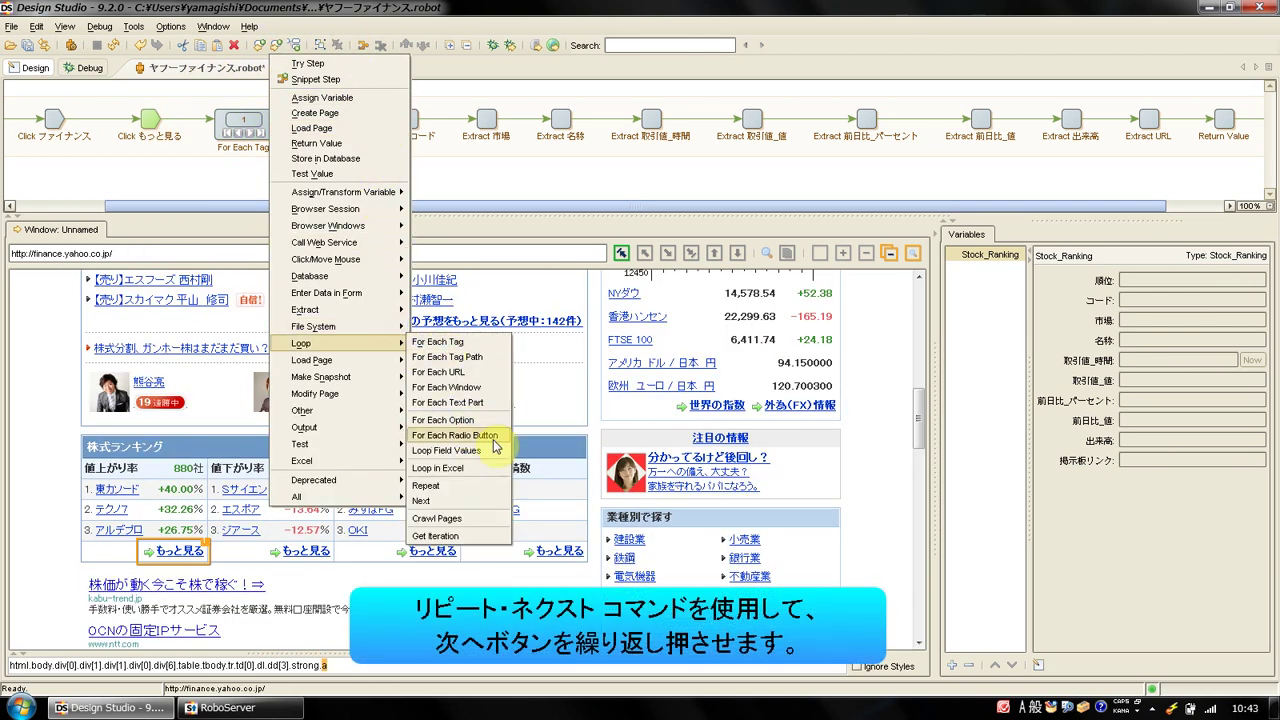
pyautogui.click(490, 490)
# Step: Add a second branch after the Repeat step and make it click the 次へ link below the ranking table
pyautogui.click(293, 45)
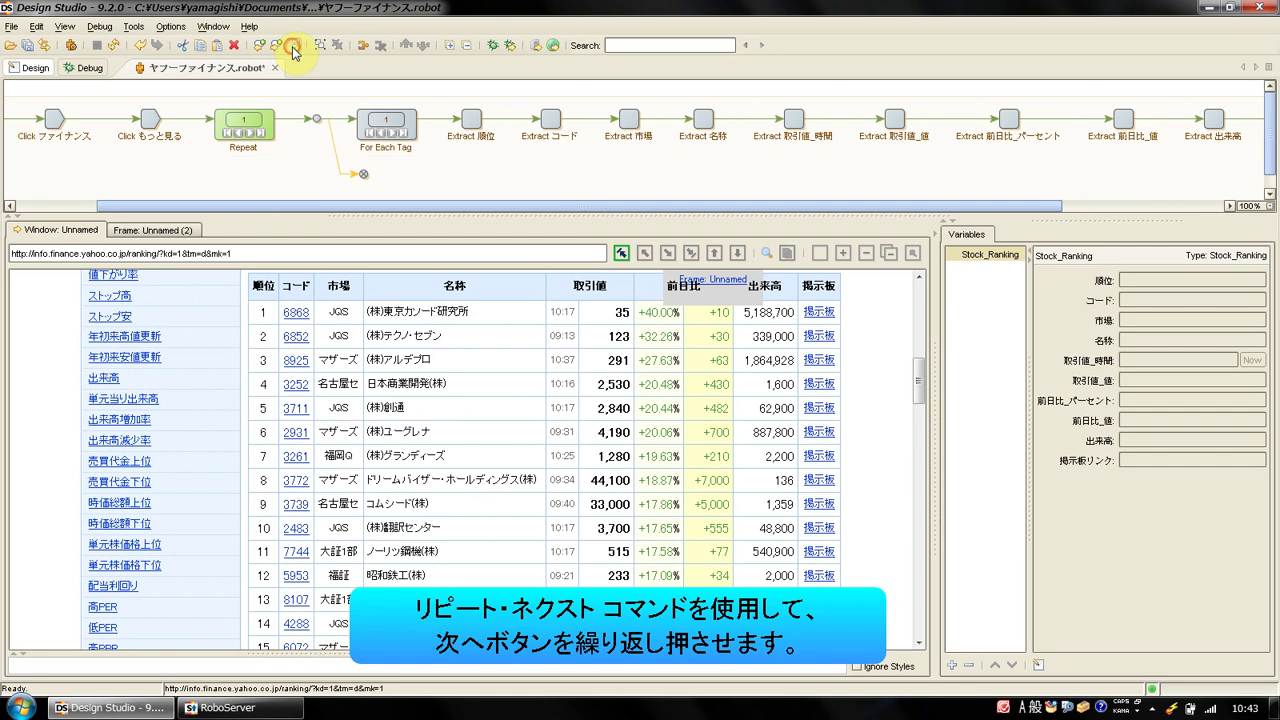
pyautogui.click(360, 175)
pyautogui.scroll(-15, 490, 420)
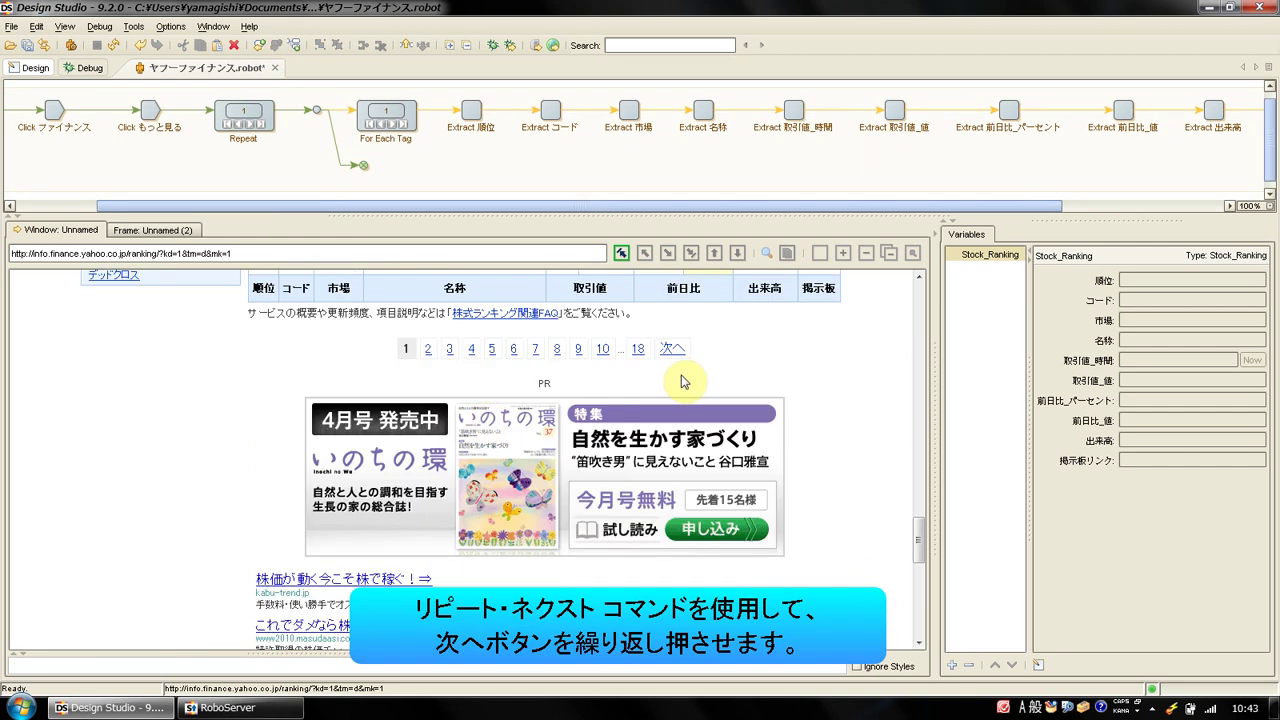
pyautogui.rightClick(672, 348)
pyautogui.click(738, 354)
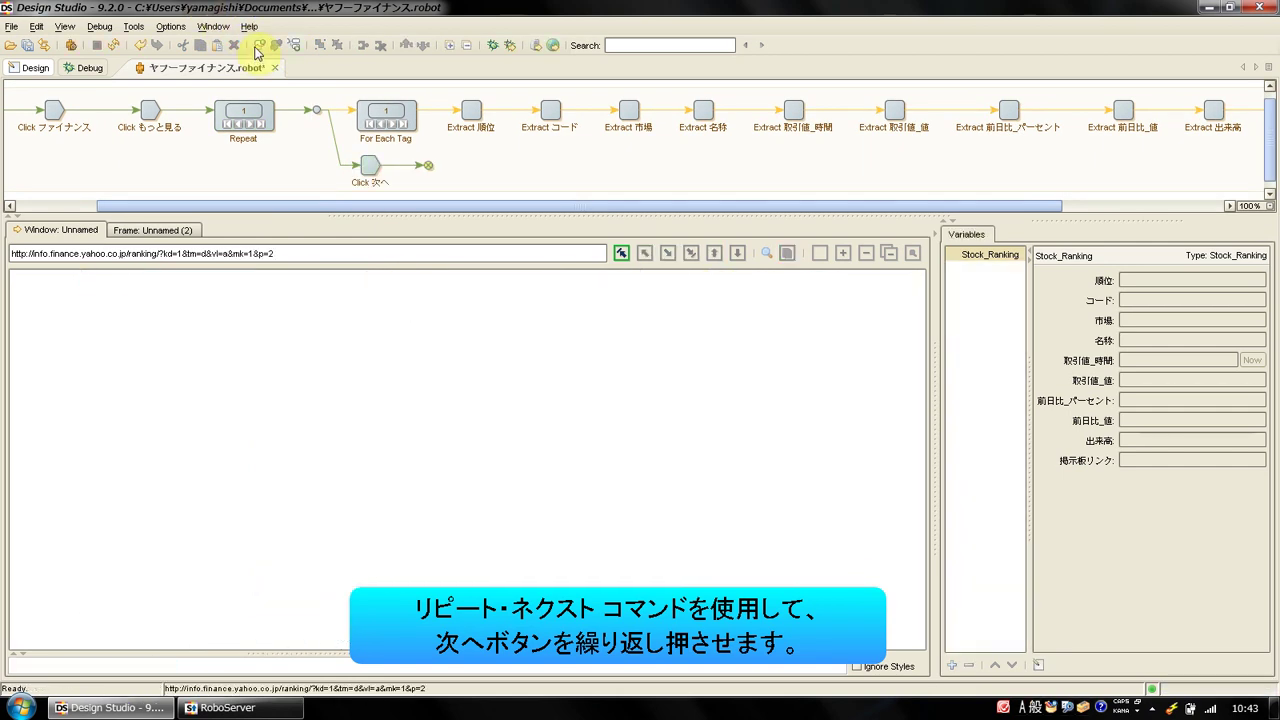
# Step: Add a Next loop step after Click 次へ on the second branch
pyautogui.click(258, 45)
pyautogui.moveTo(380, 343)
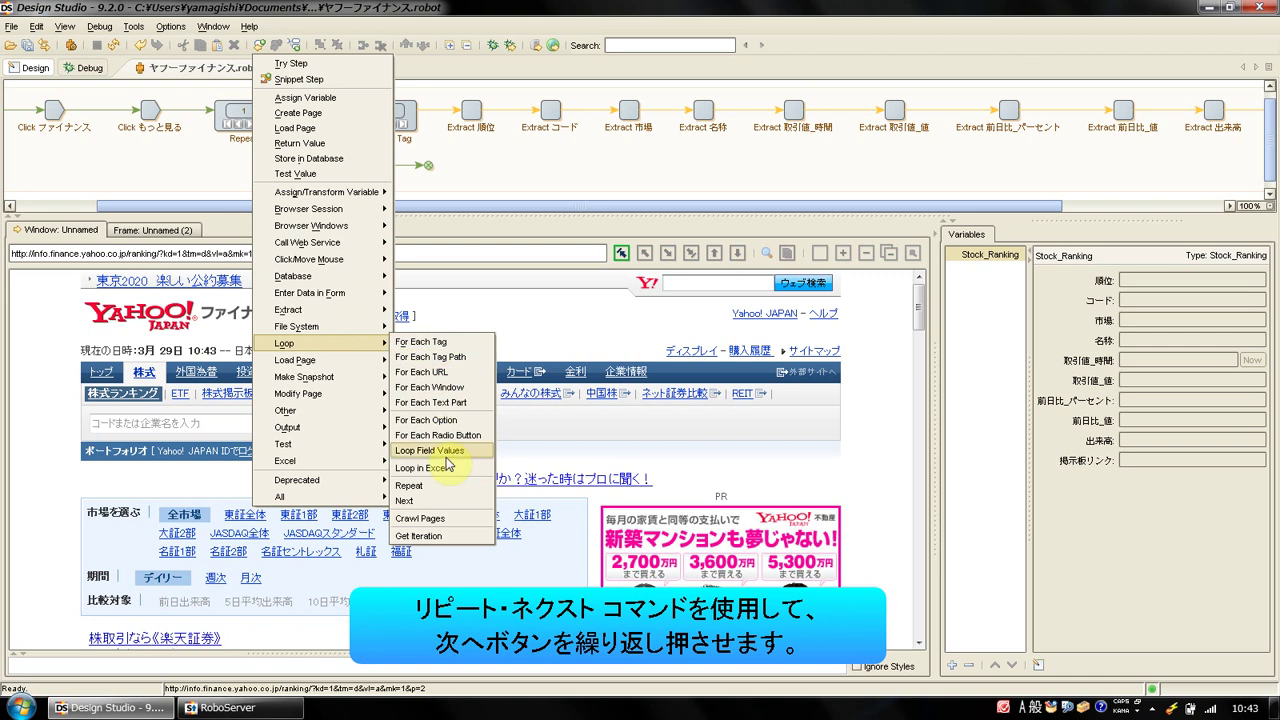
pyautogui.click(455, 500)
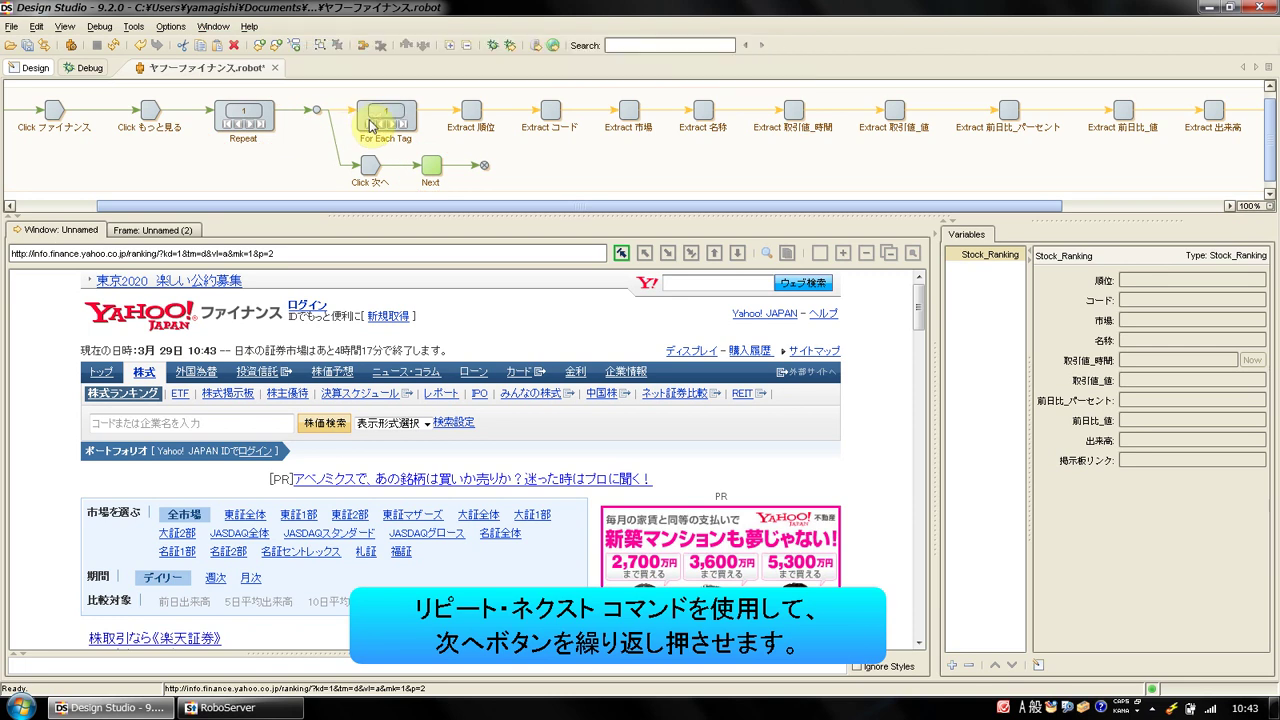
# Step: Advance the Repeat loop to its second iteration and check which page link the Click 次へ step targets
pyautogui.click(252, 124)
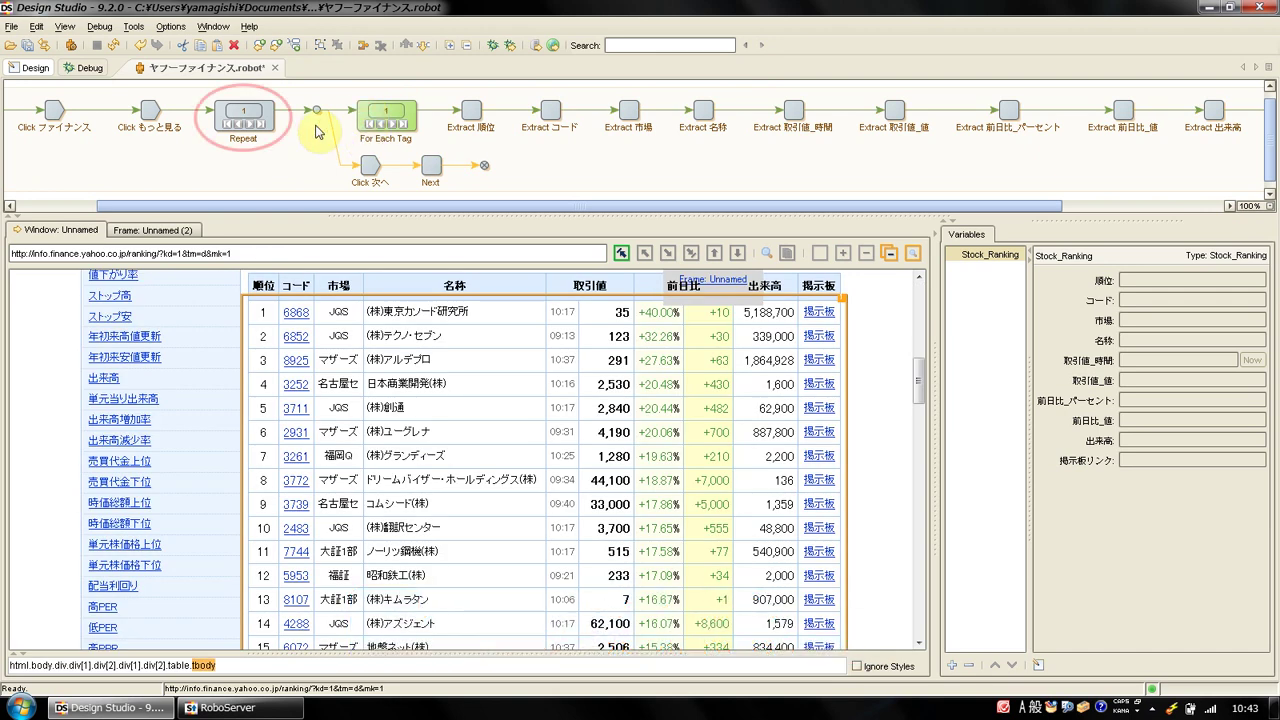
pyautogui.click(249, 127)
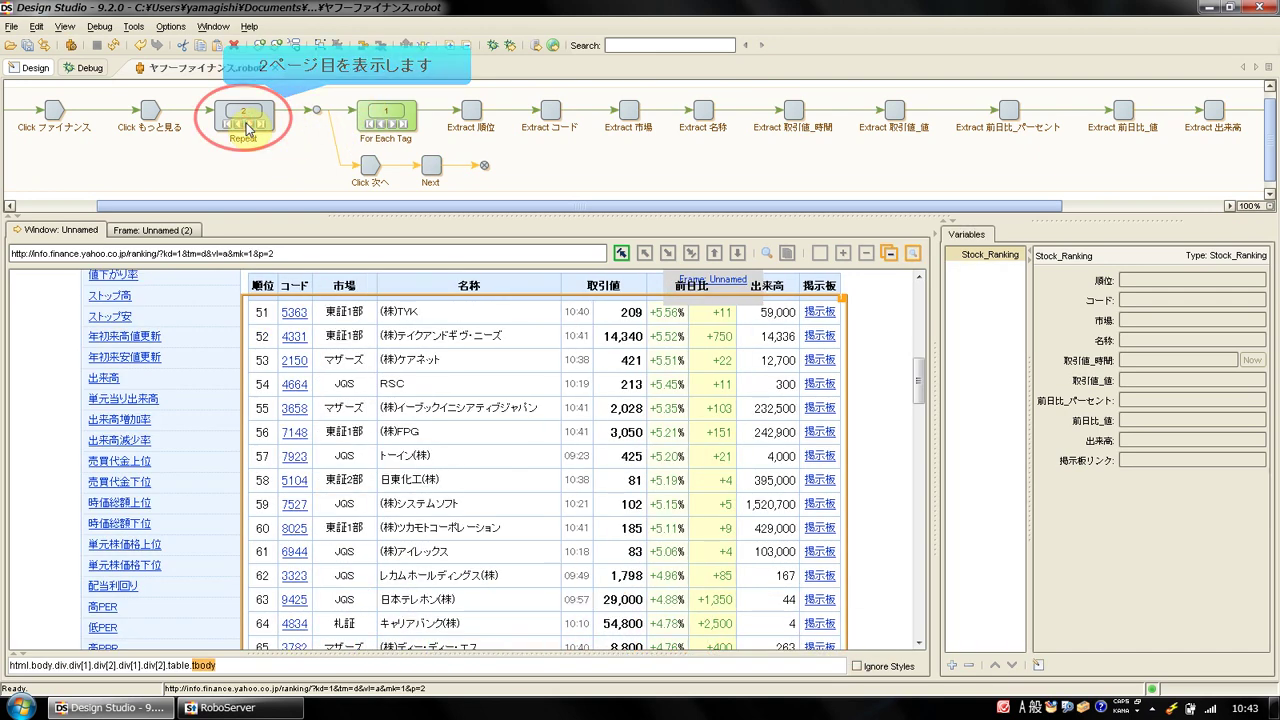
pyautogui.scroll(-10, 380, 292)
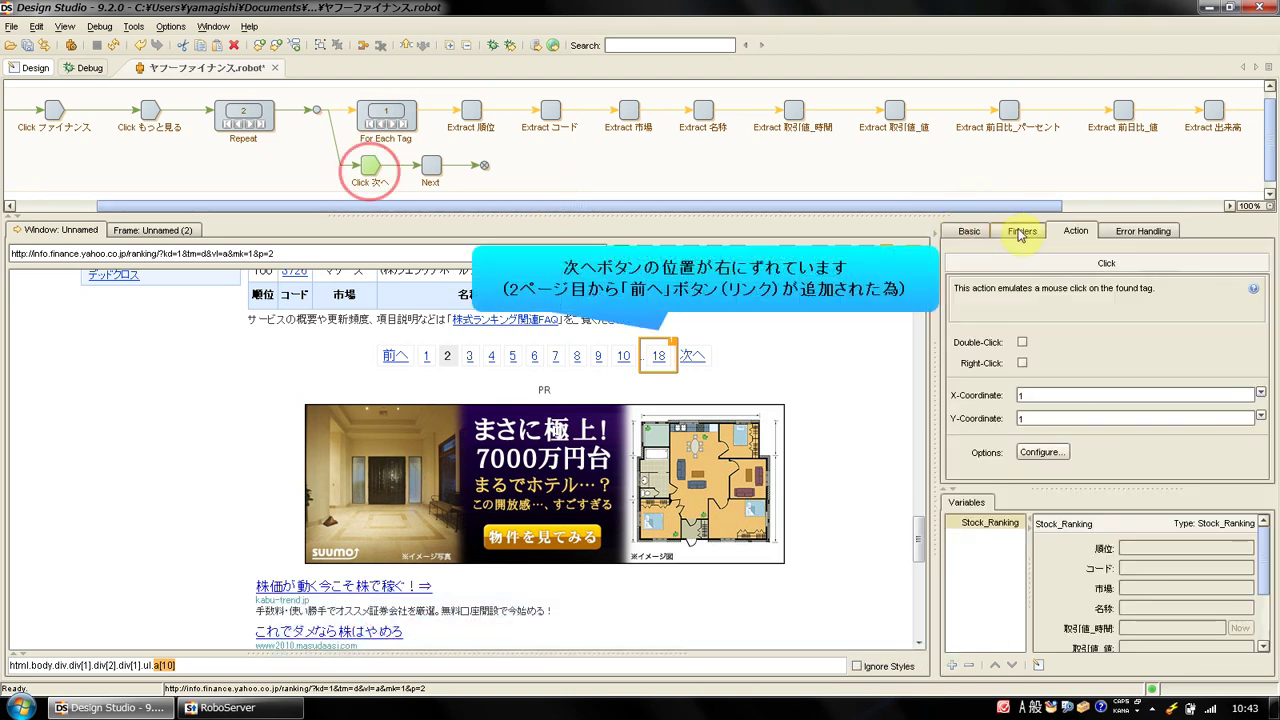
# Step: Set the Click 次へ step's finder to tag path .*.div.div.div.div.ul.a and tag pattern .*次へ.*
pyautogui.click(1020, 231)
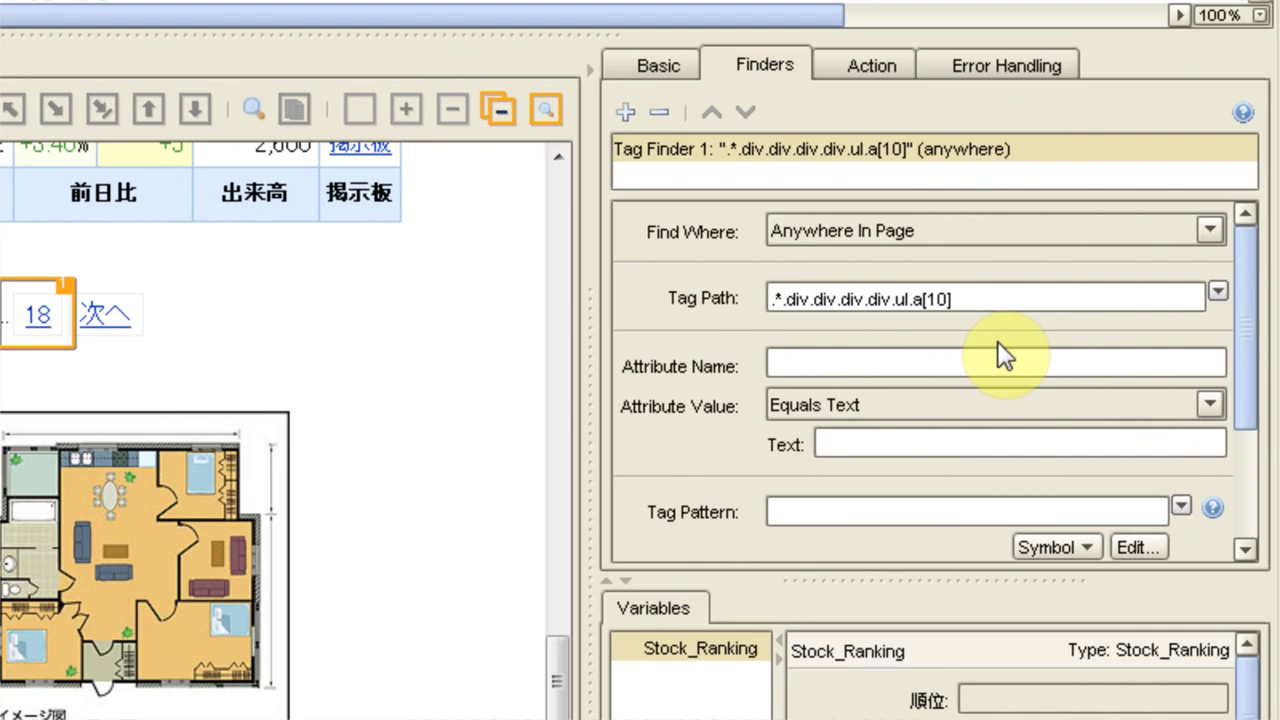
pyautogui.press('BackSpace')
pyautogui.press('BackSpace')
pyautogui.press('BackSpace')
pyautogui.press('BackSpace')
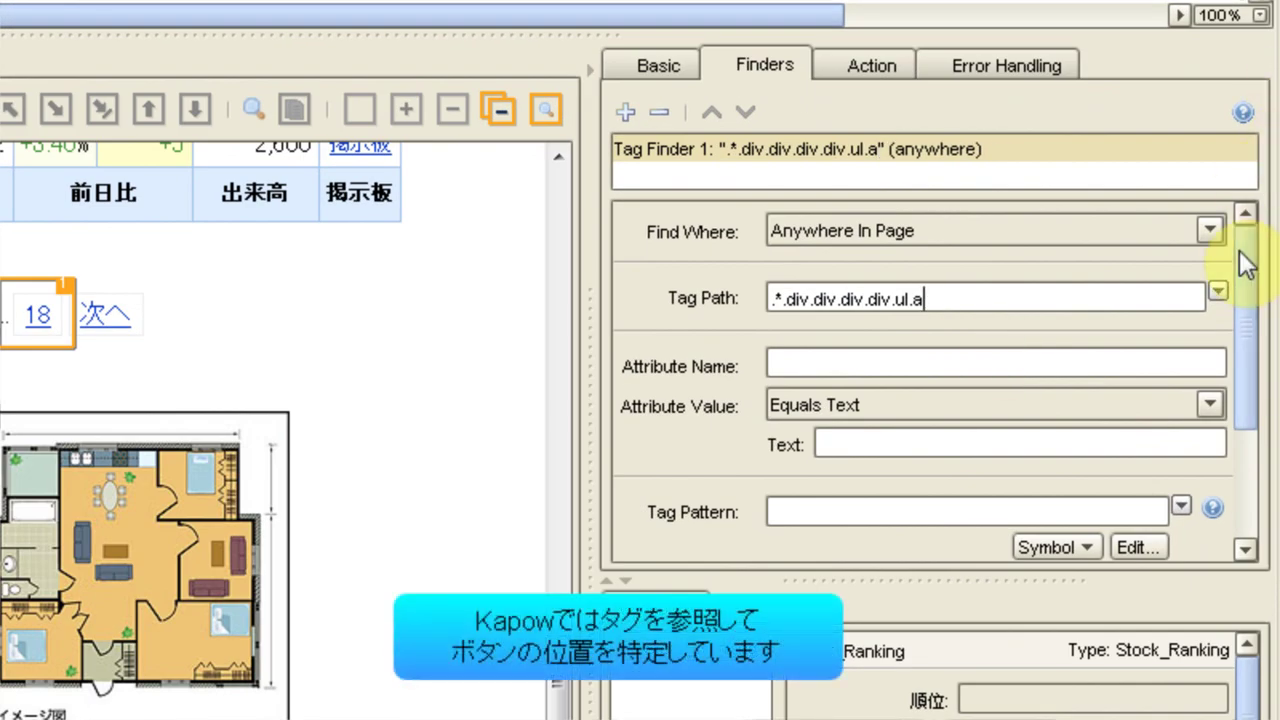
pyautogui.moveTo(1238, 268); pyautogui.dragTo(1238, 368)
pyautogui.click(1036, 331)
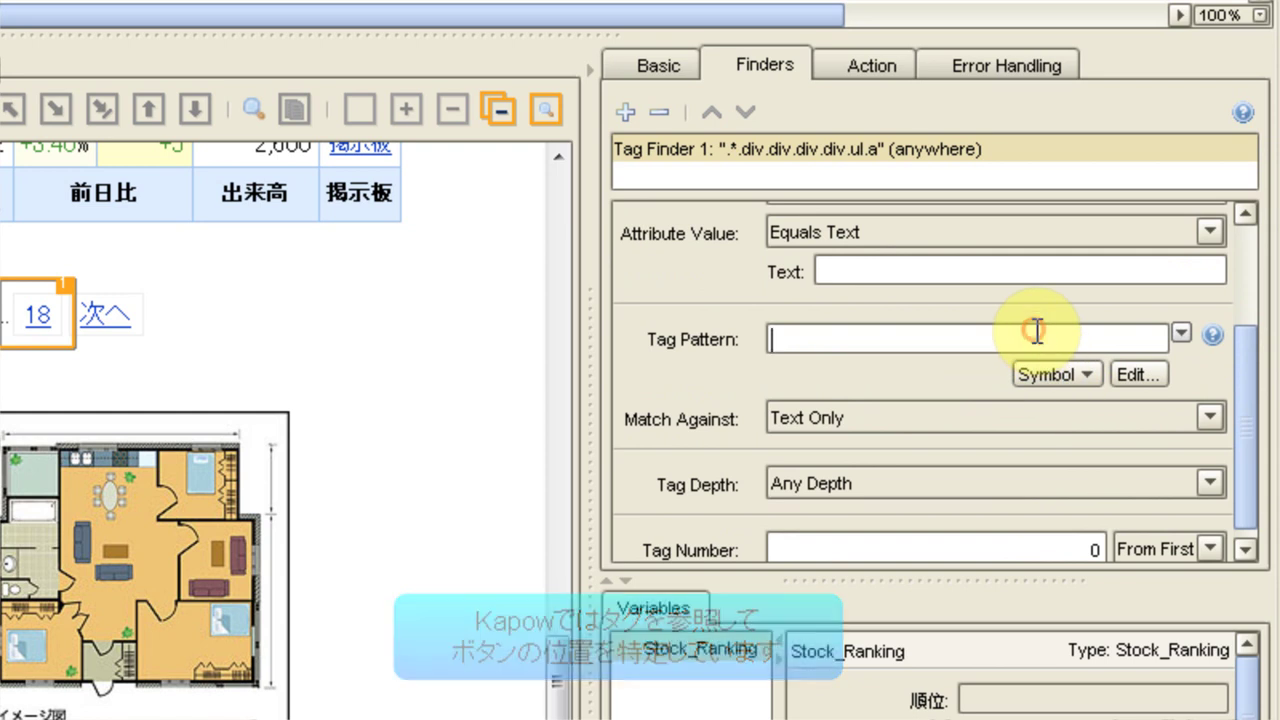
pyautogui.write('.*次へ.*')
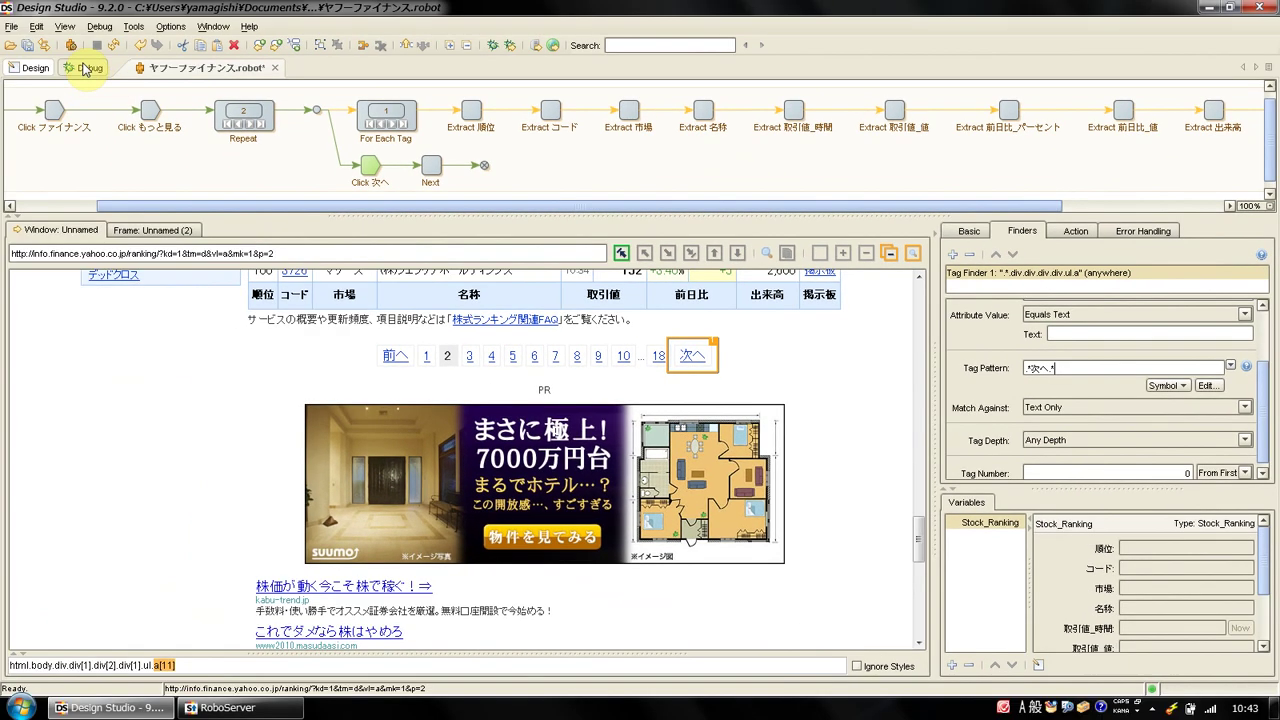
# Step: Run the robot in debug mode, review the returned Stock_Ranking rows across the ranking pages, and stop the run
pyautogui.click(87, 68)
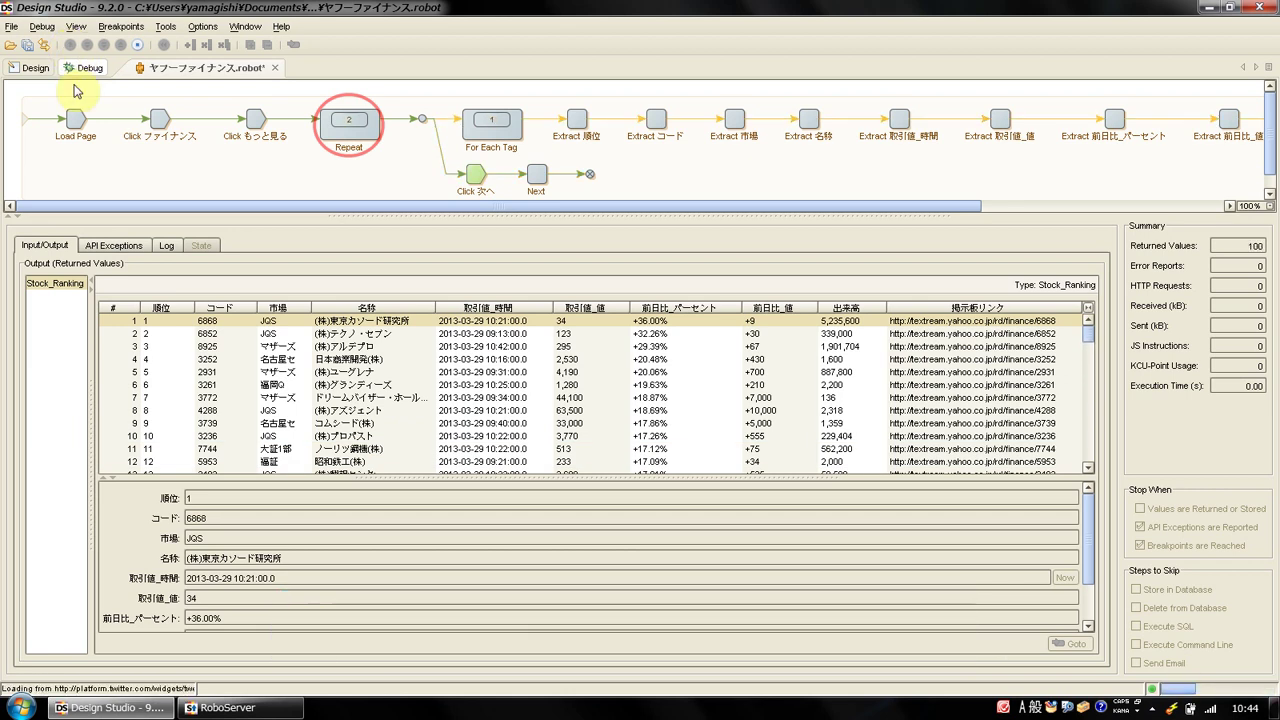
pyautogui.click(116, 482)
pyautogui.scroll(-20, 160, 465)
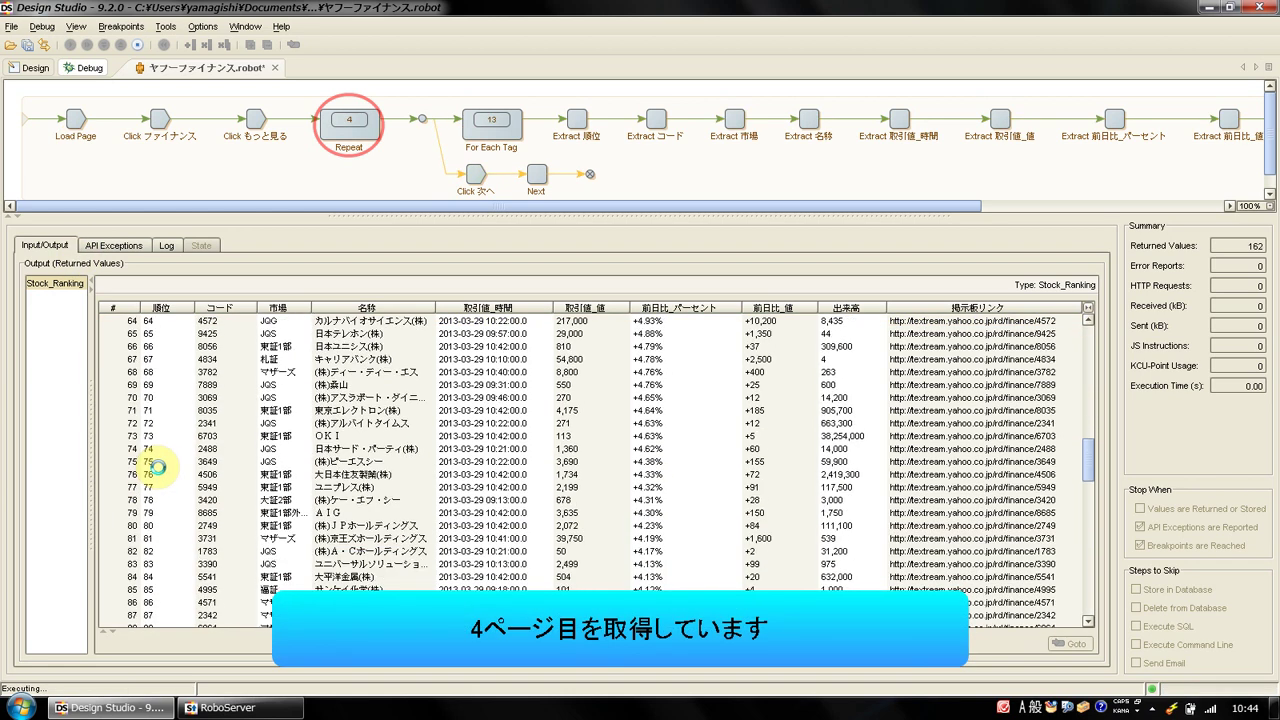
pyautogui.scroll(-20, 158, 467)
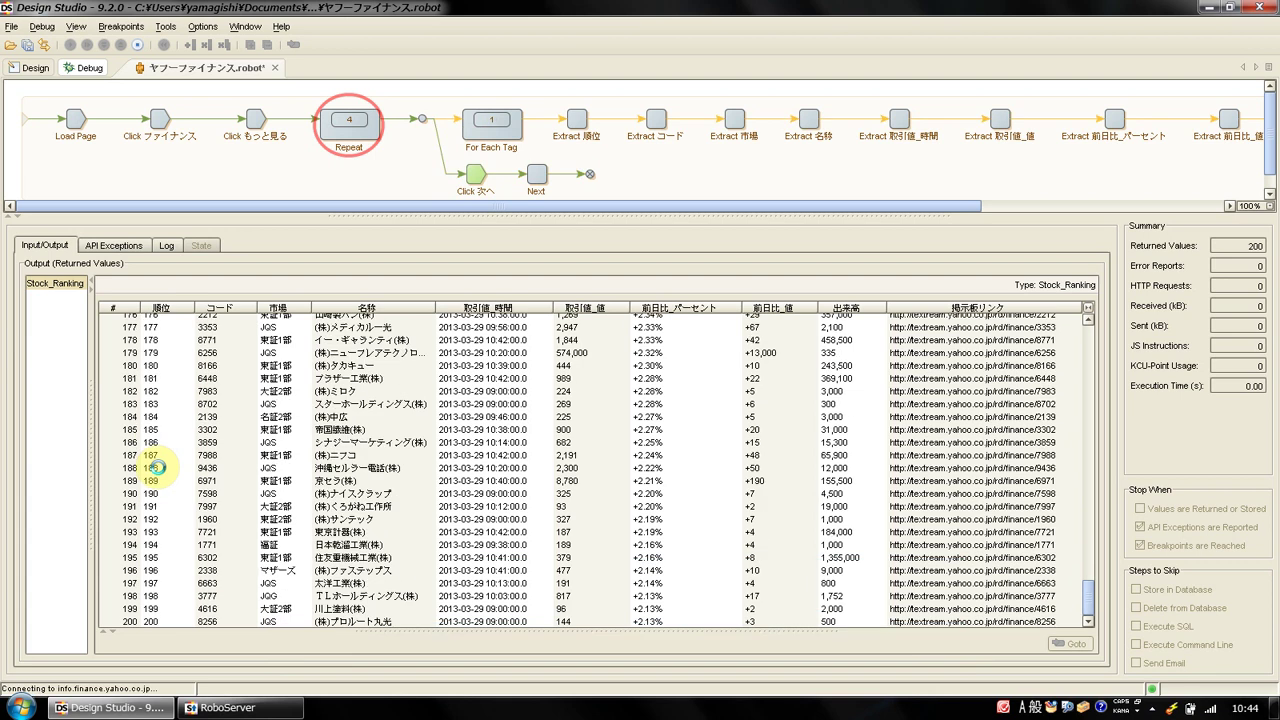
pyautogui.click(131, 46)
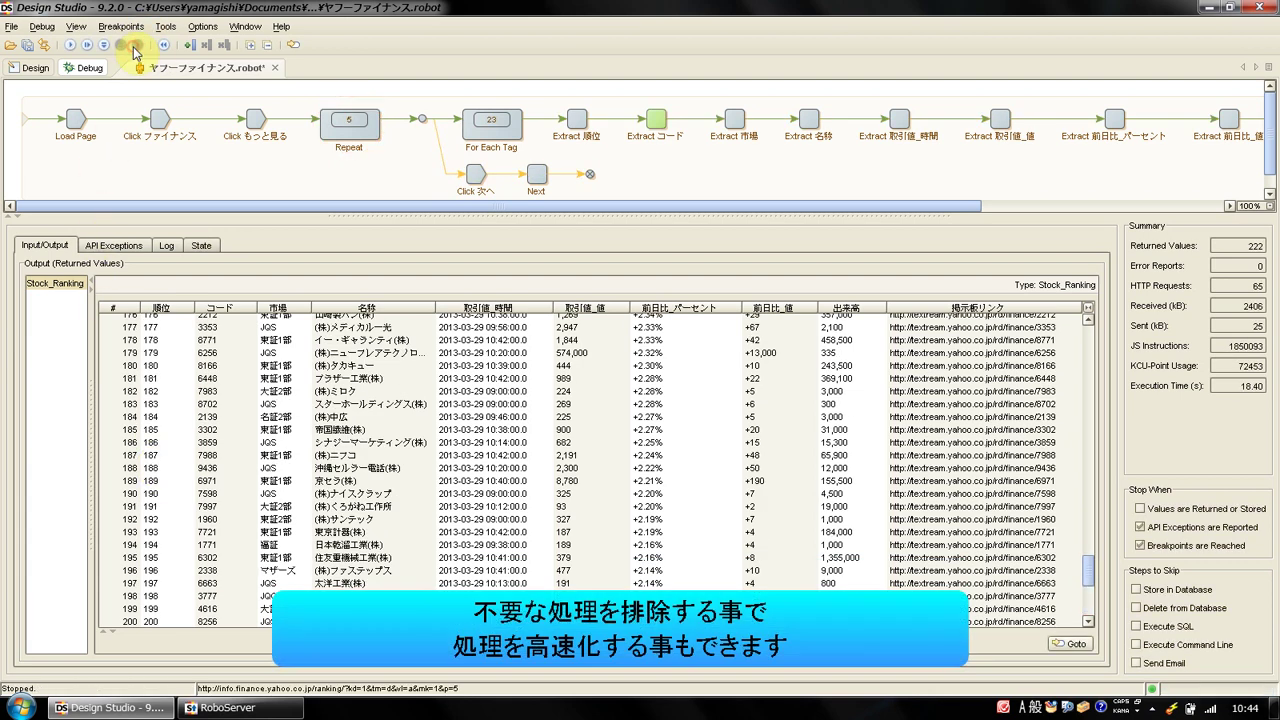
# Step: In the robot's default options, set the HTTP cache to Force Caching of JS and CSS
pyautogui.click(36, 67)
pyautogui.click(73, 46)
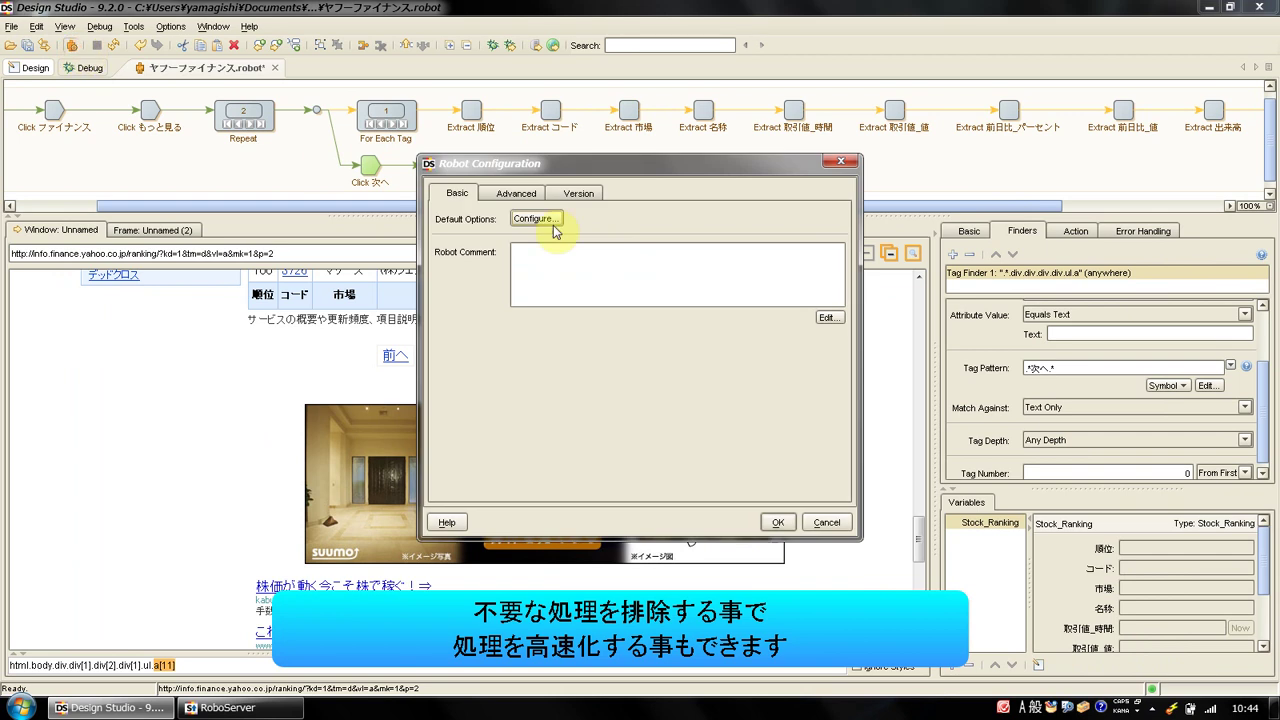
pyautogui.click(545, 221)
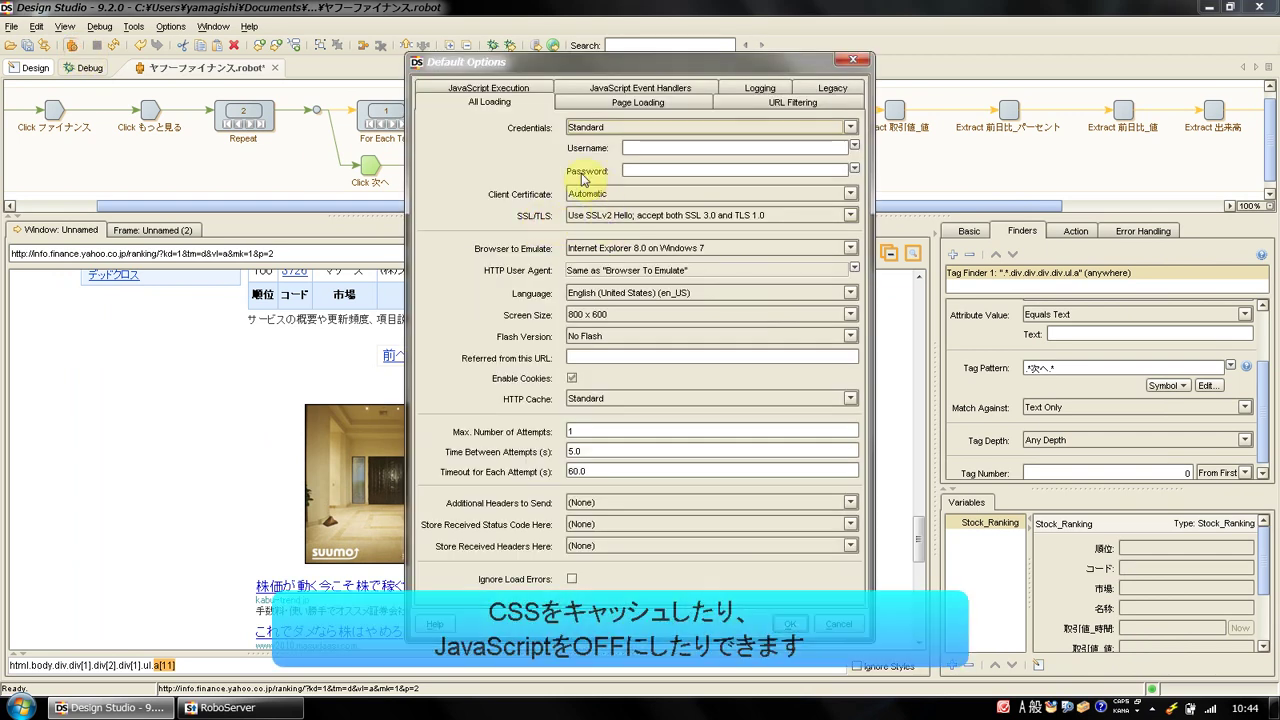
pyautogui.click(638, 399)
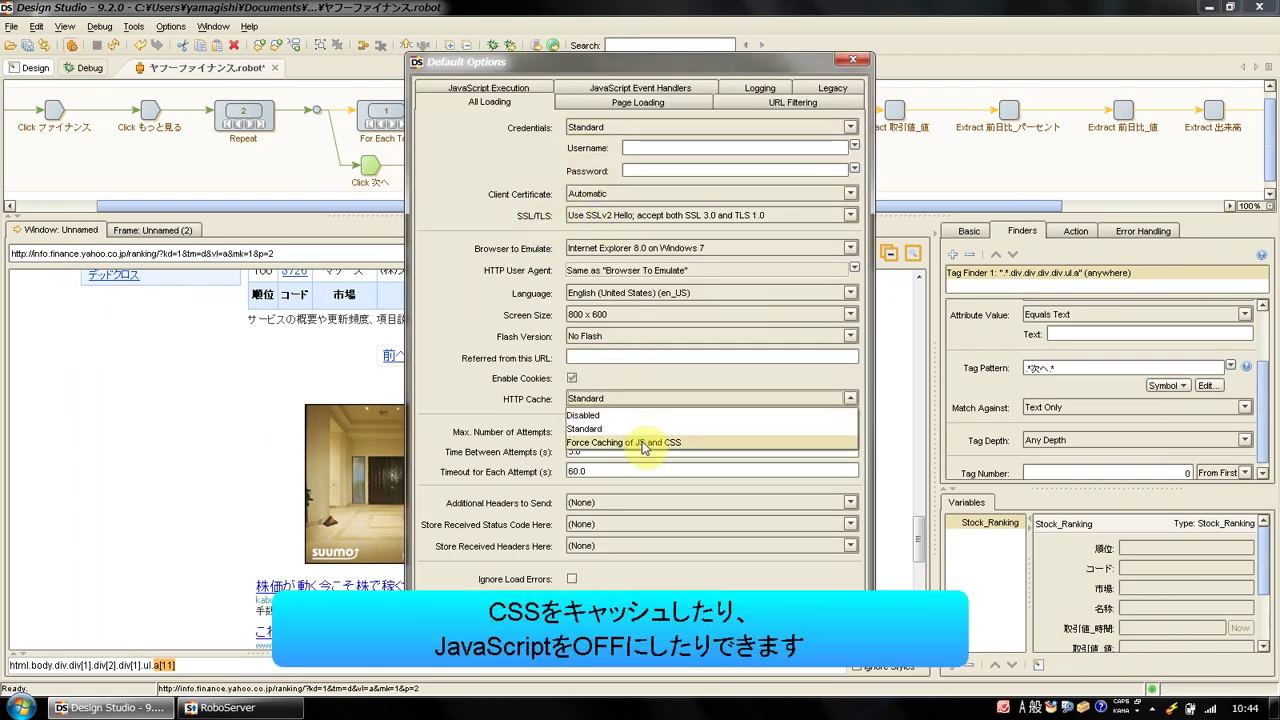
pyautogui.click(641, 441)
# Step: Disable Execute JavaScript in the robot's default options and apply the robot configuration
pyautogui.click(495, 90)
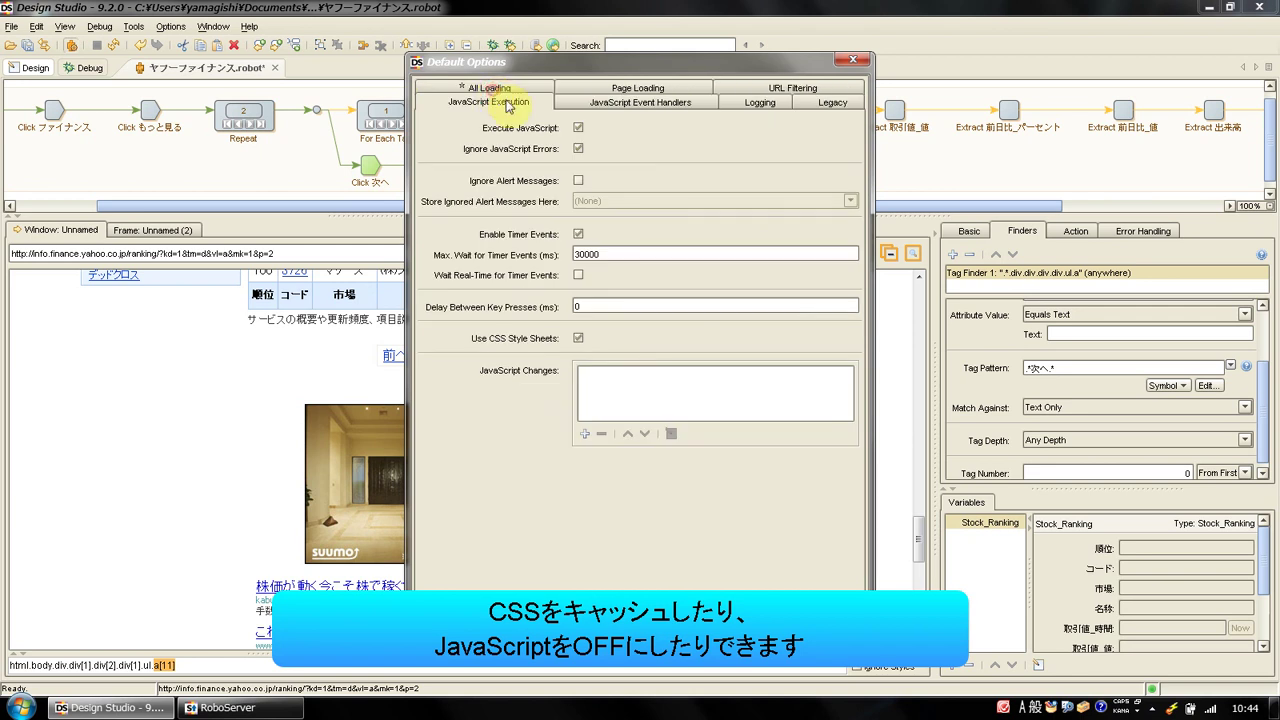
pyautogui.click(578, 129)
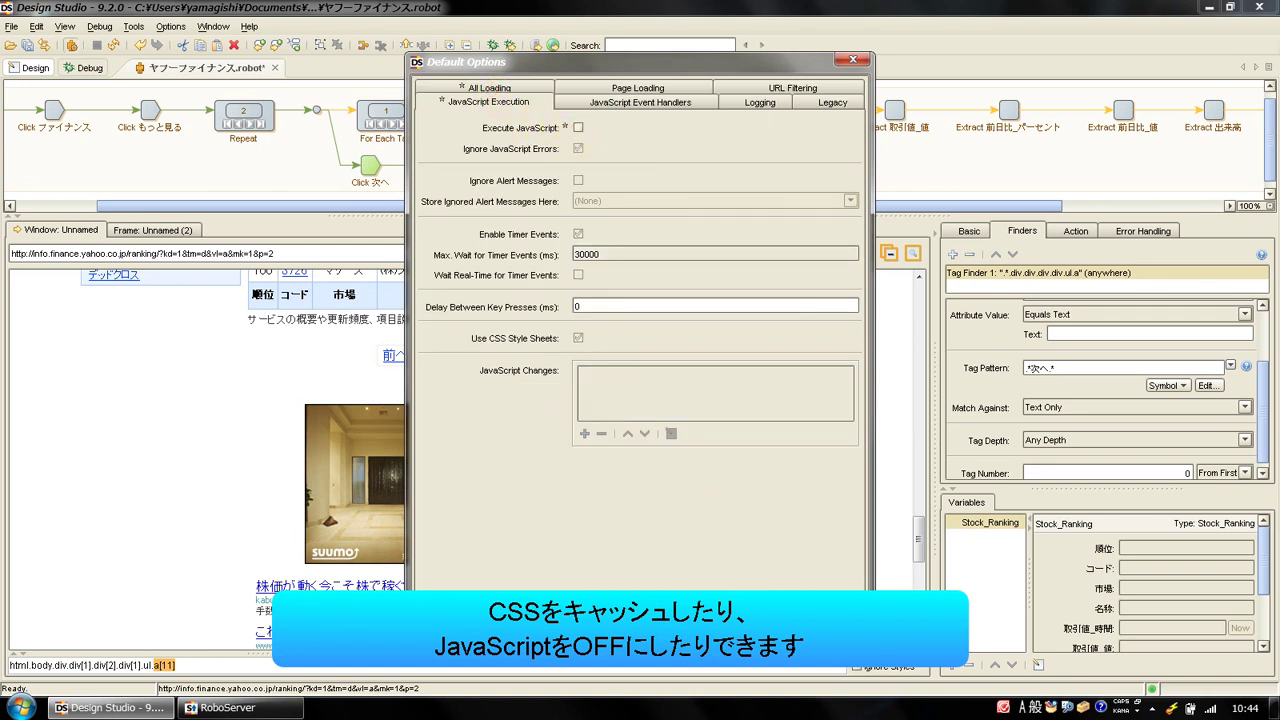
pyautogui.click(772, 612)
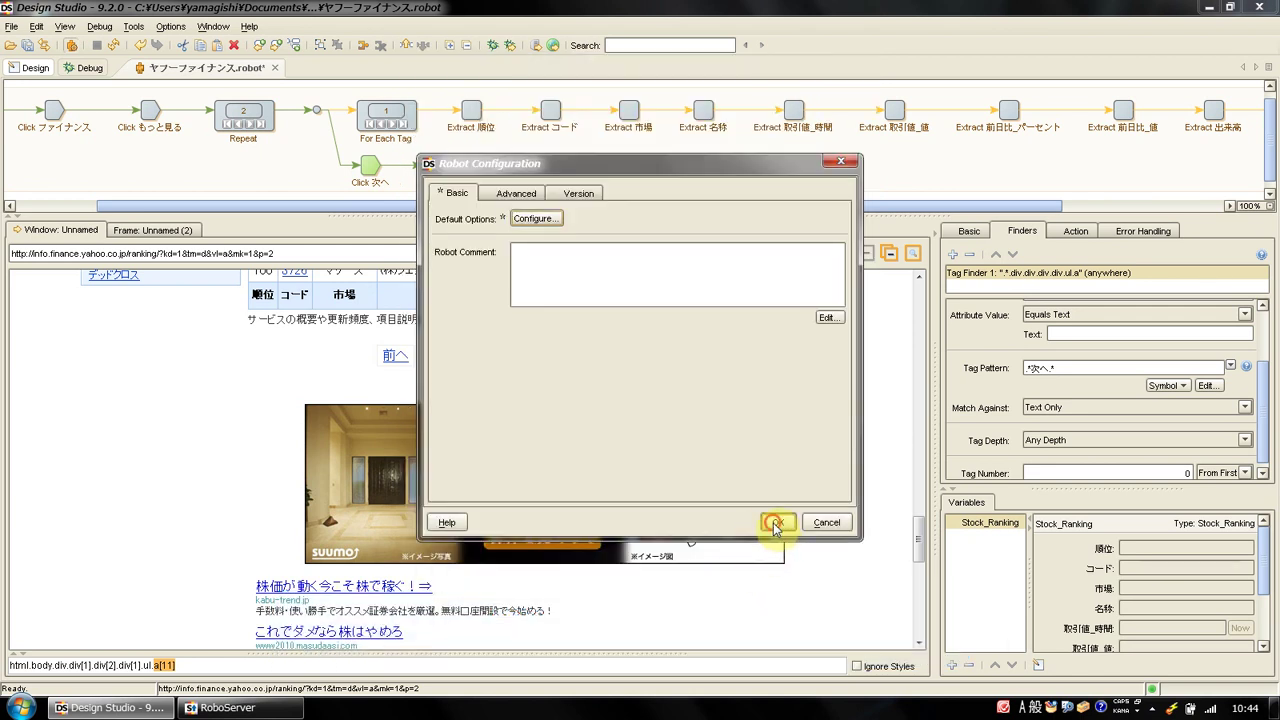
pyautogui.click(775, 523)
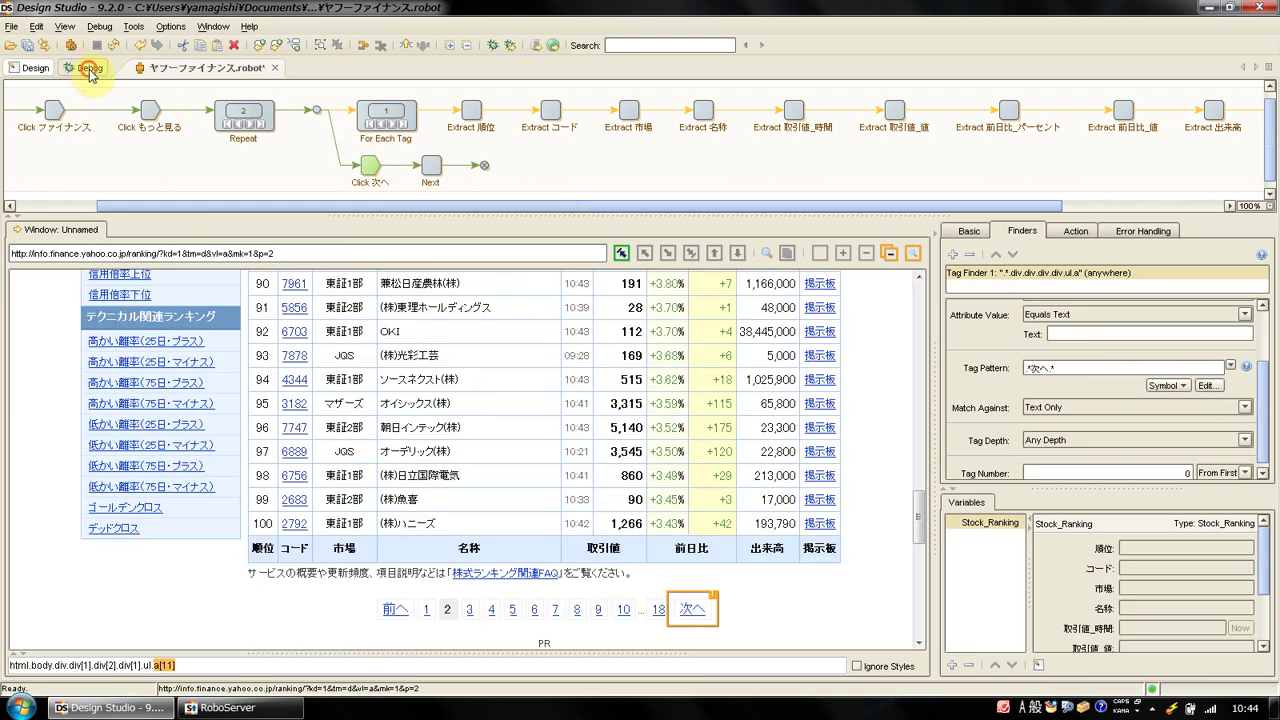
# Step: Run the robot in debug mode again, enlarge the returned Stock_Ranking table and review its rows while the run goes through the pages
pyautogui.click(89, 70)
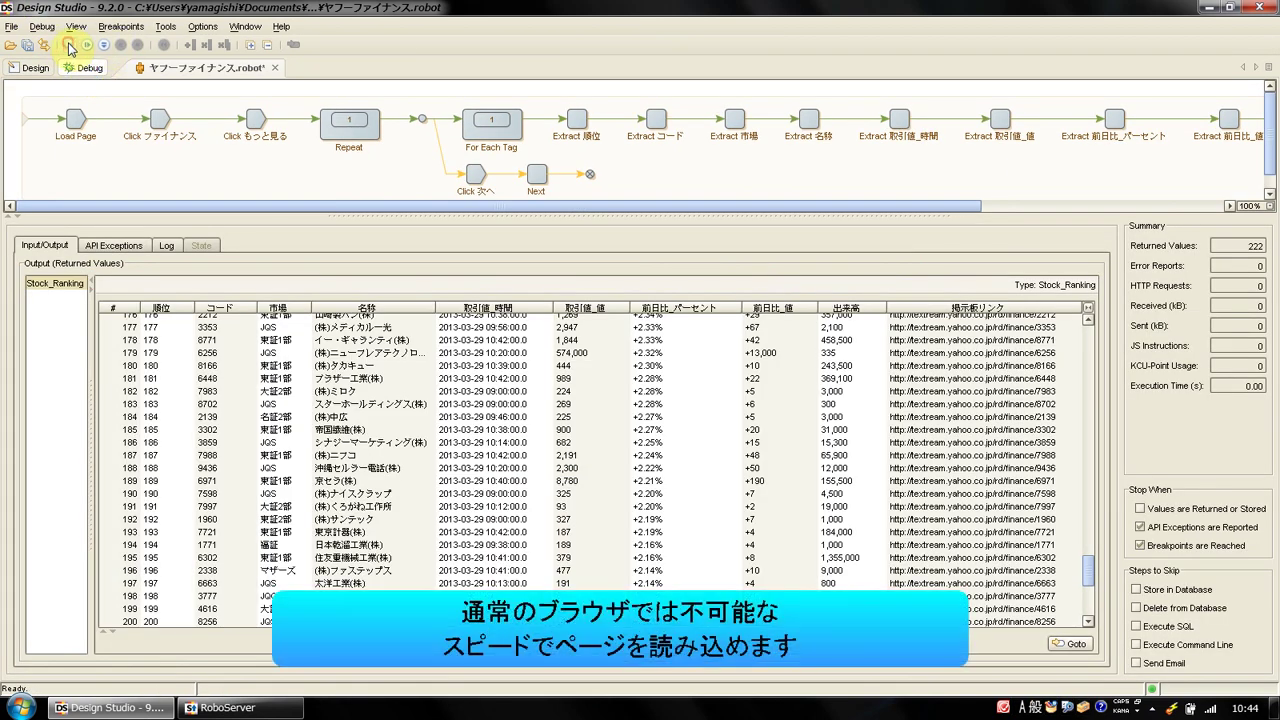
pyautogui.click(67, 44)
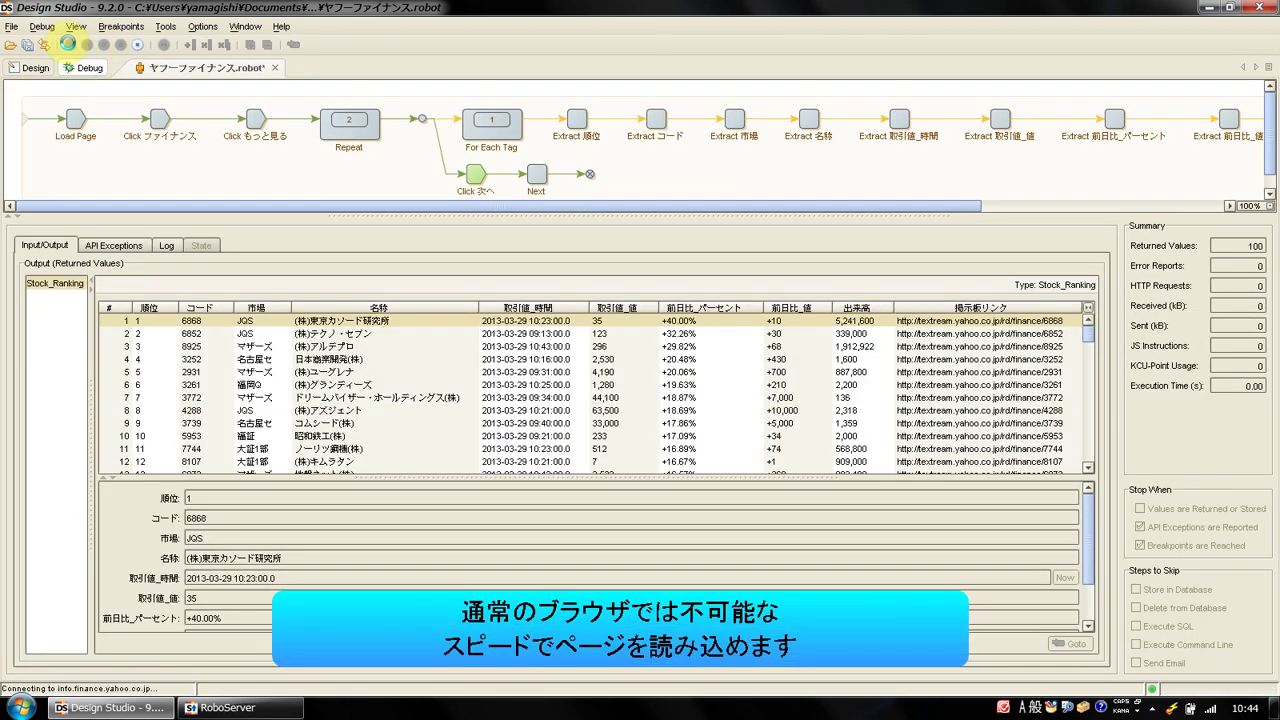
pyautogui.click(112, 480)
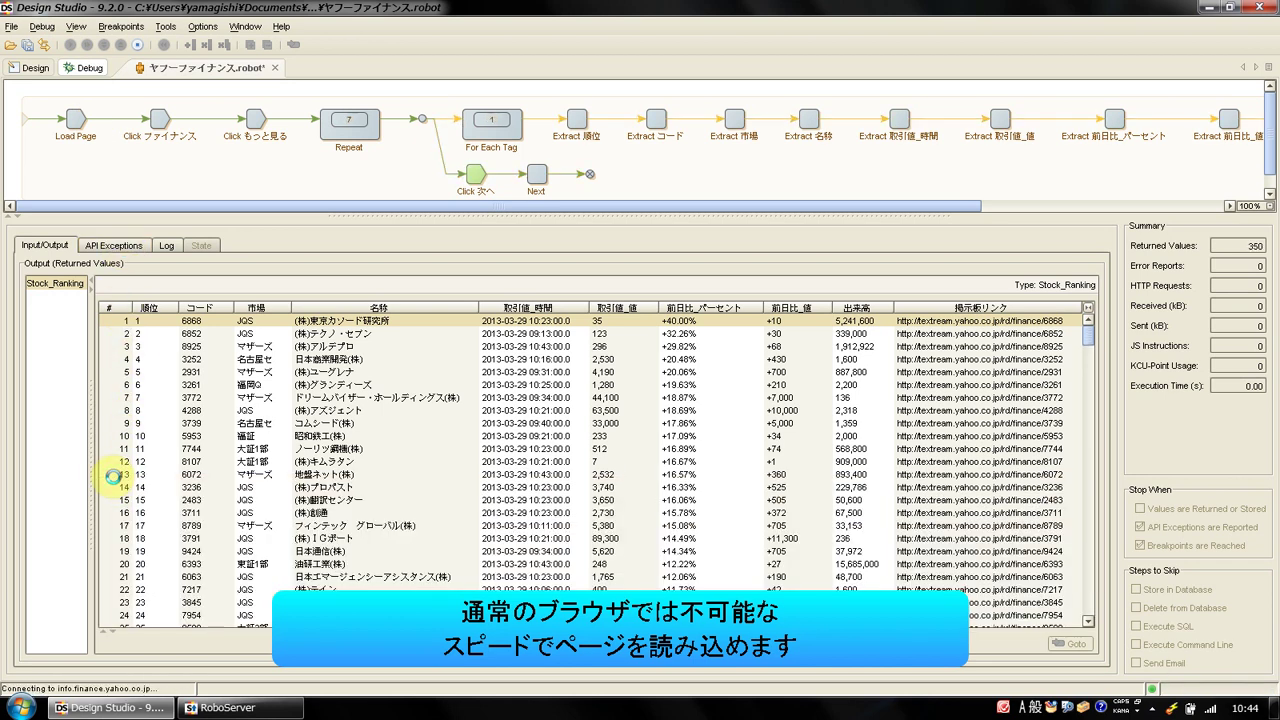
pyautogui.scroll(-20, 113, 477)
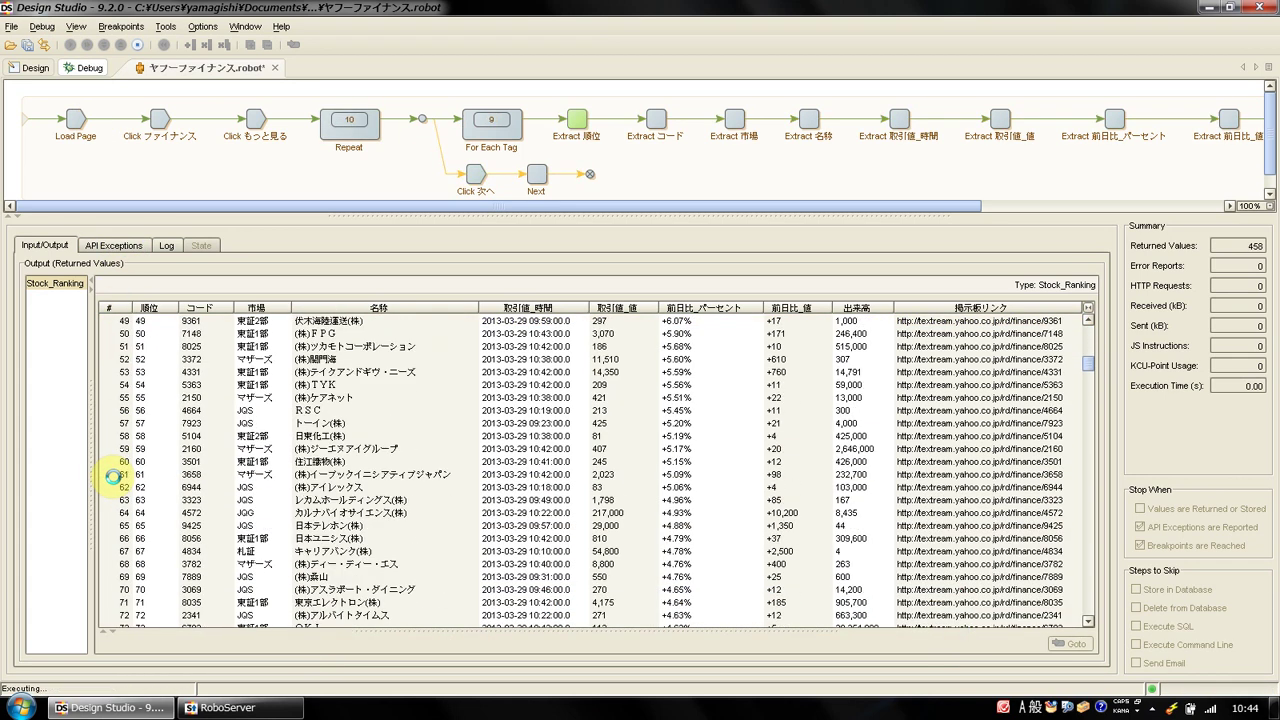
pyautogui.scroll(-20, 113, 477)
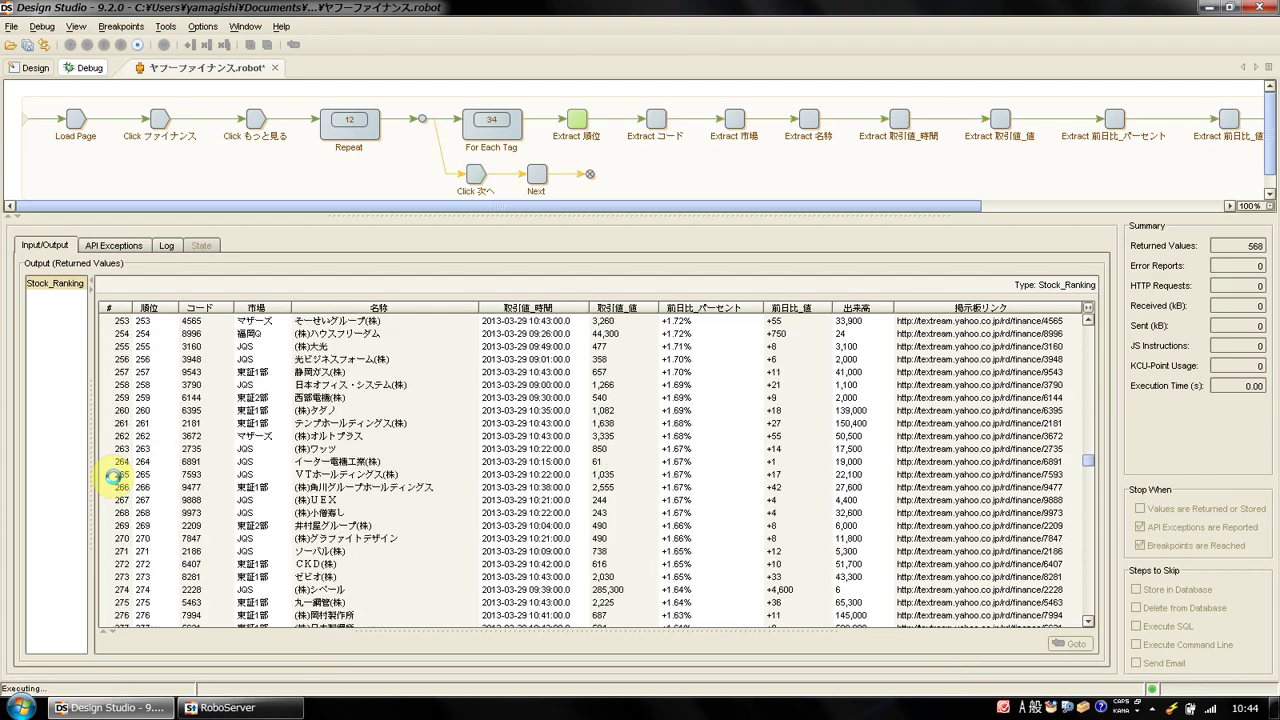
pyautogui.scroll(-20, 113, 477)
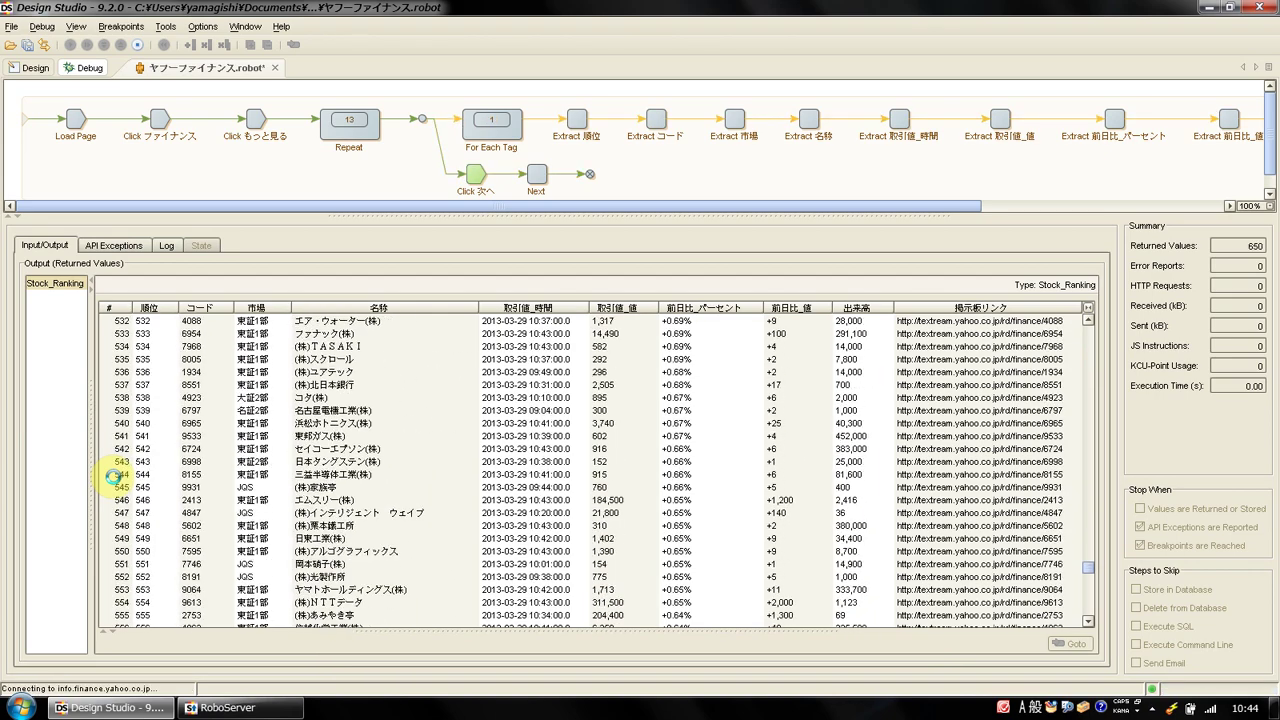
pyautogui.scroll(-8, 113, 477)
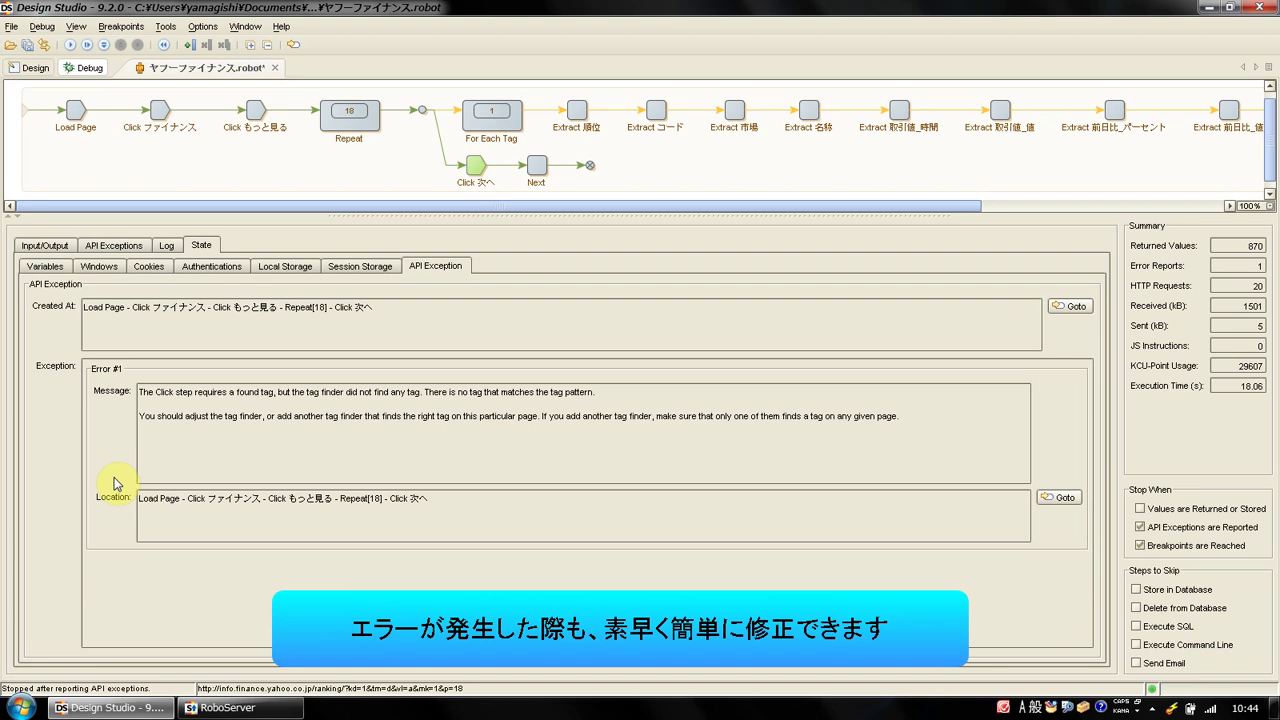
# Step: Inspect the page state at the reported exception down to its page links, and go to the failing step in design mode
pyautogui.click(97, 269)
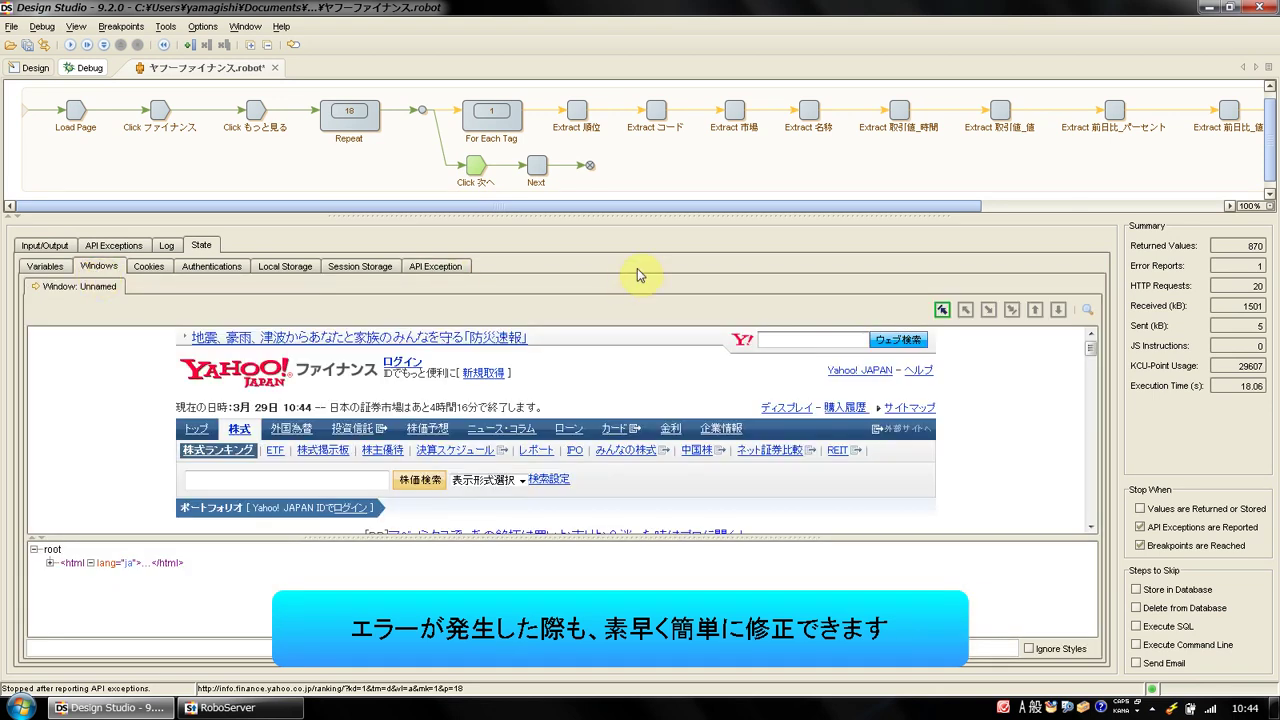
pyautogui.moveTo(1086, 346); pyautogui.dragTo(1093, 427)
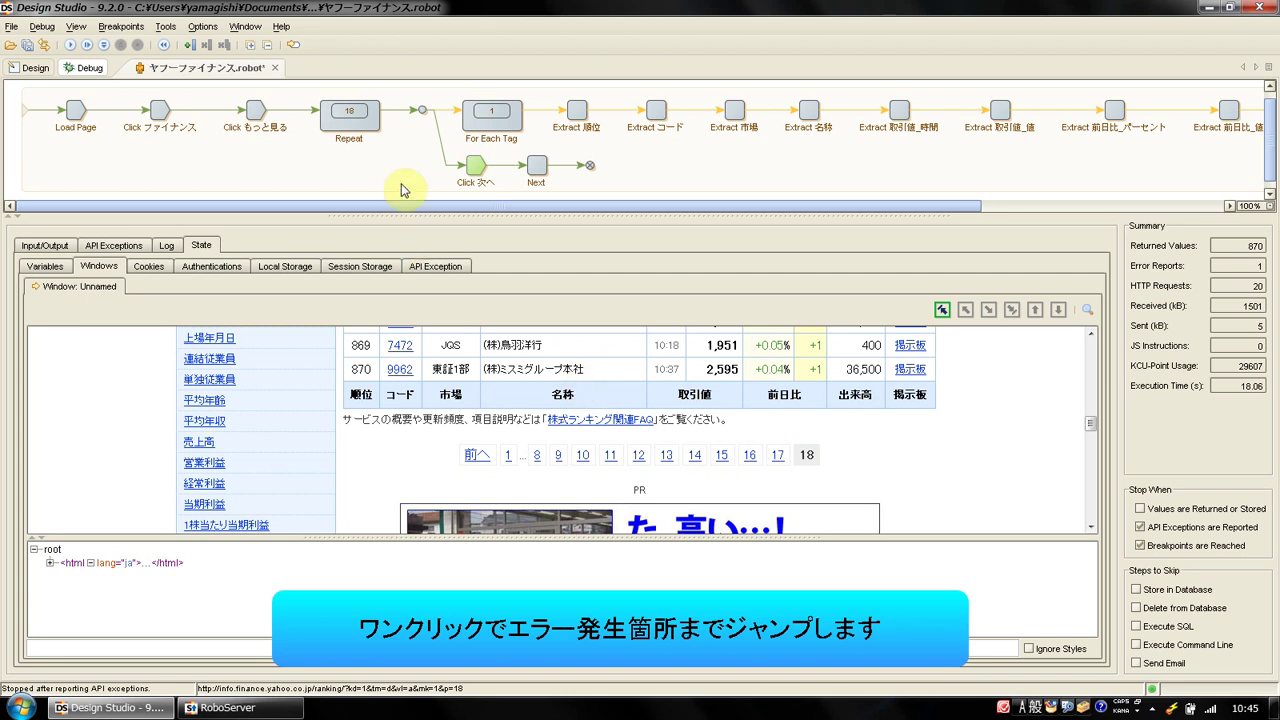
pyautogui.click(291, 47)
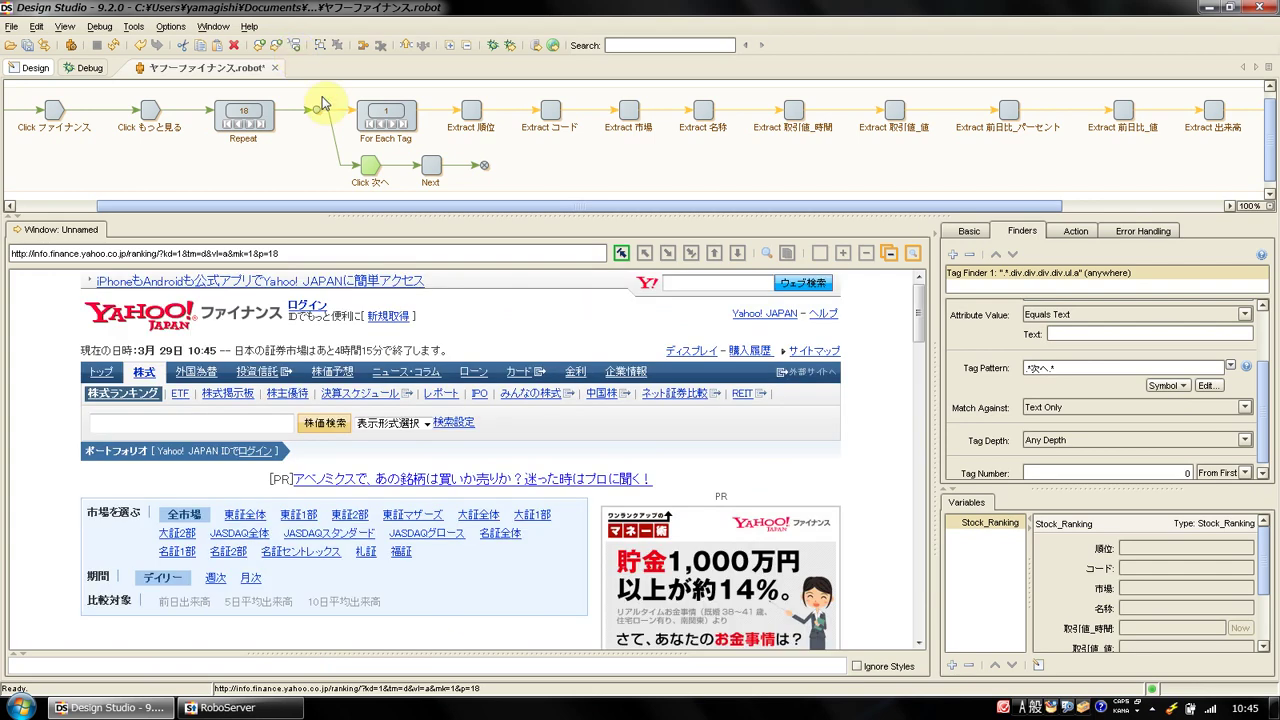
# Step: Check the page links beneath ranking page 18 and try to execute the branch through Click 次へ to the Next step
pyautogui.scroll(-10, 598, 541)
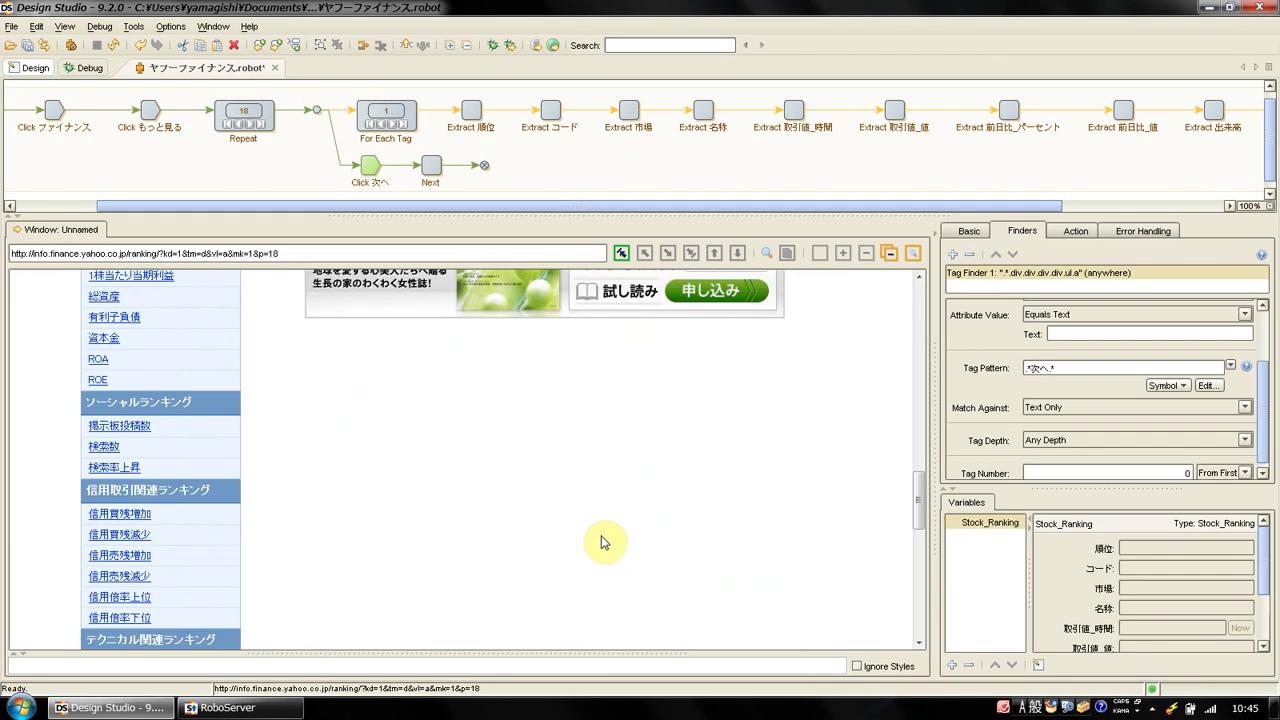
pyautogui.scroll(3, 601, 543)
pyautogui.click(434, 167)
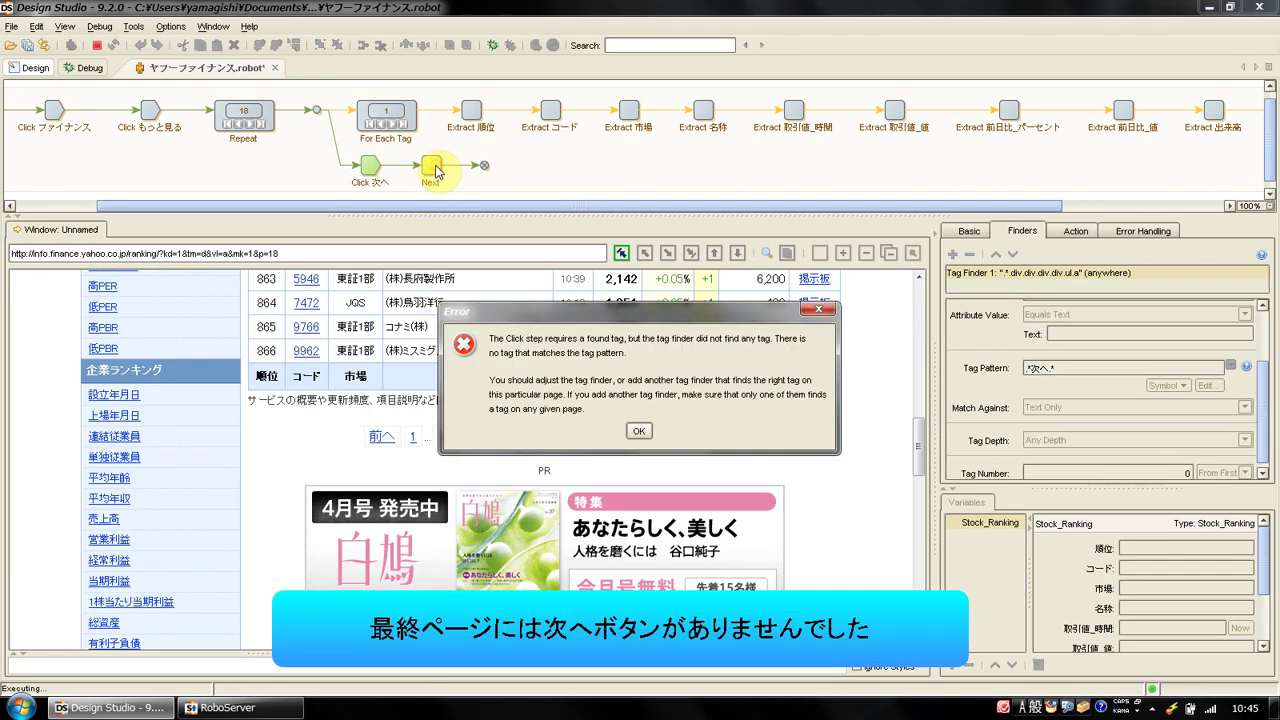
pyautogui.press('Return')
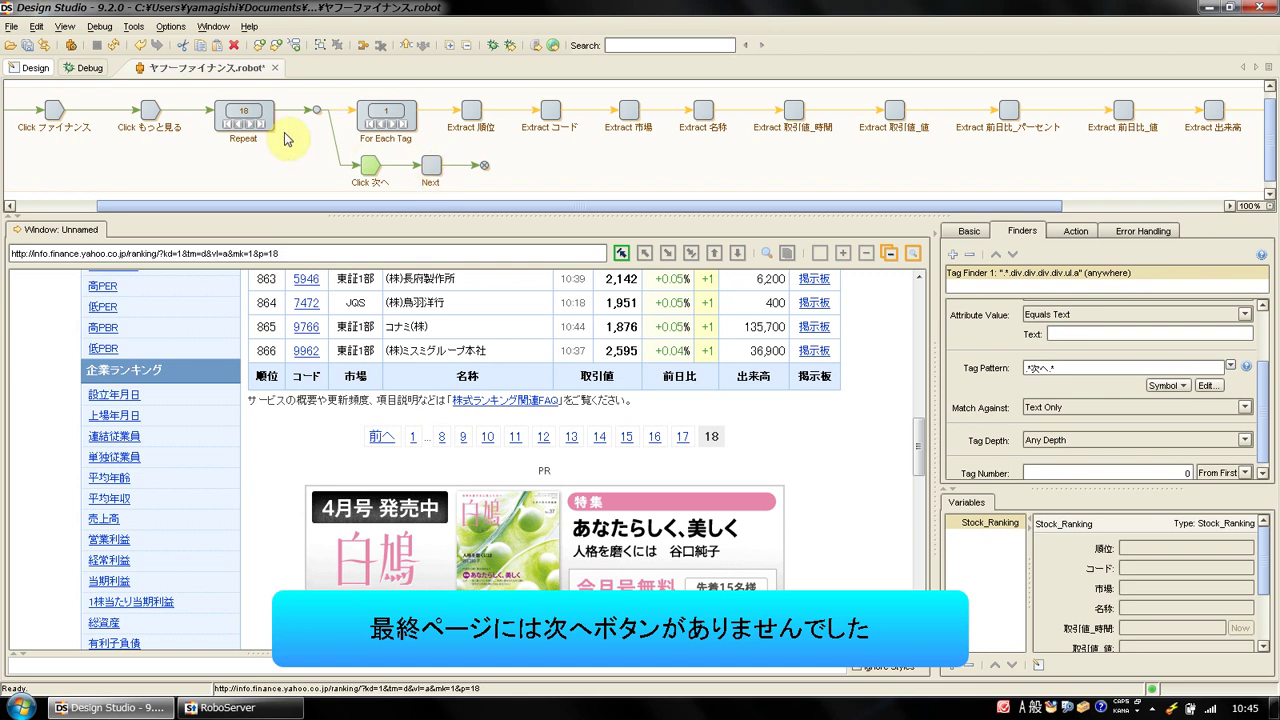
# Step: Set the Click 次へ step's error handling to Break Loop at Repeat, with API Exception and Log as Error turned off
pyautogui.click(1156, 233)
pyautogui.click(1137, 300)
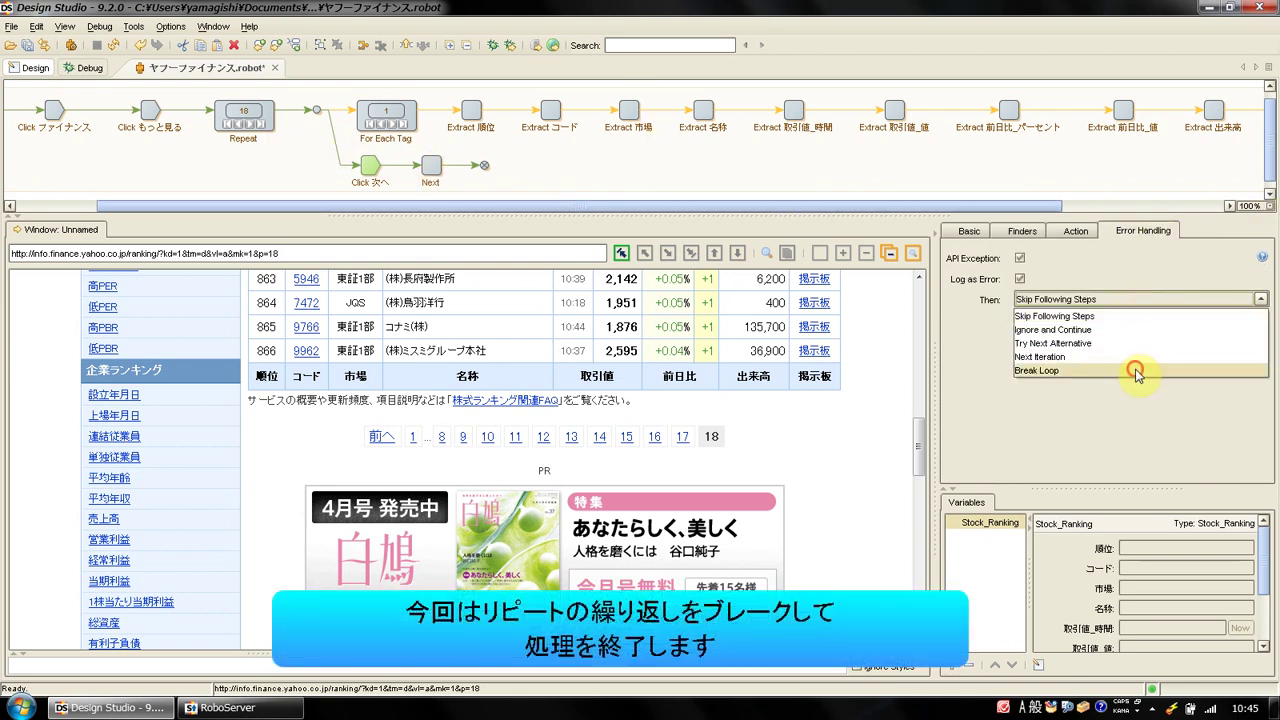
pyautogui.click(1129, 366)
pyautogui.click(1130, 319)
pyautogui.click(1104, 349)
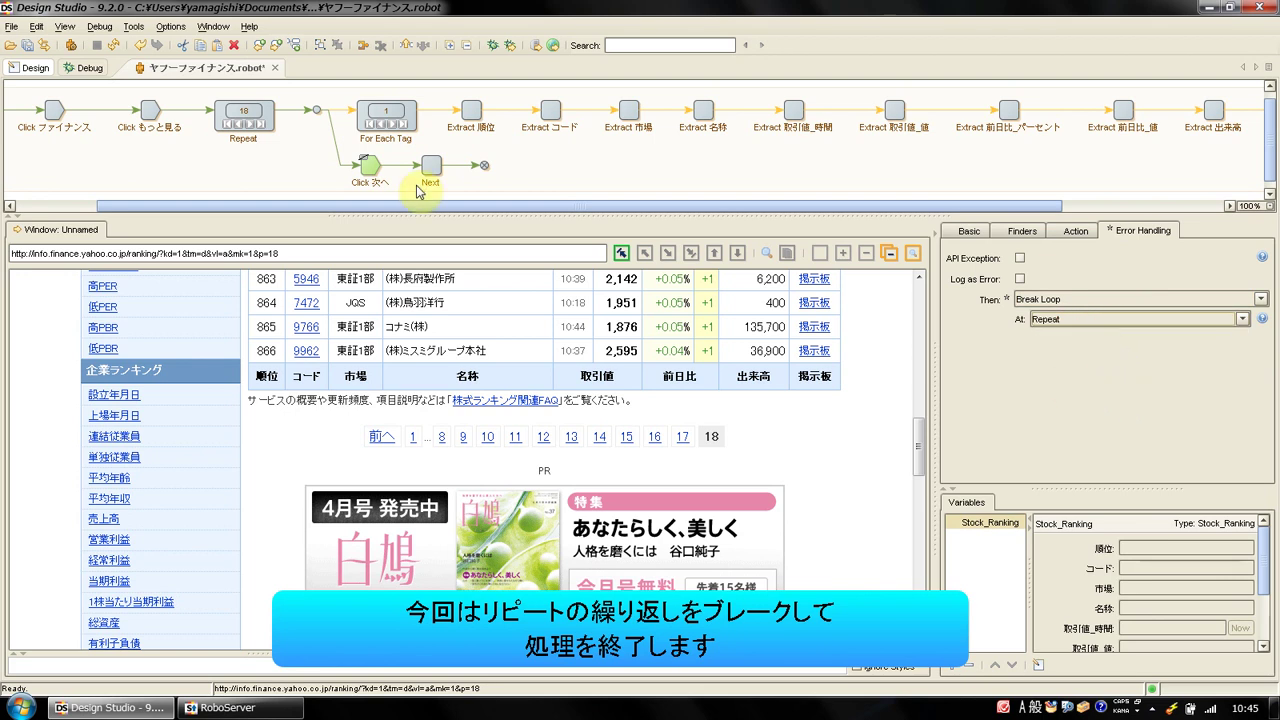
# Step: Save the robot, rerun it in debug mode and enlarge the returned Stock_Ranking table
pyautogui.click(11, 26)
pyautogui.click(91, 197)
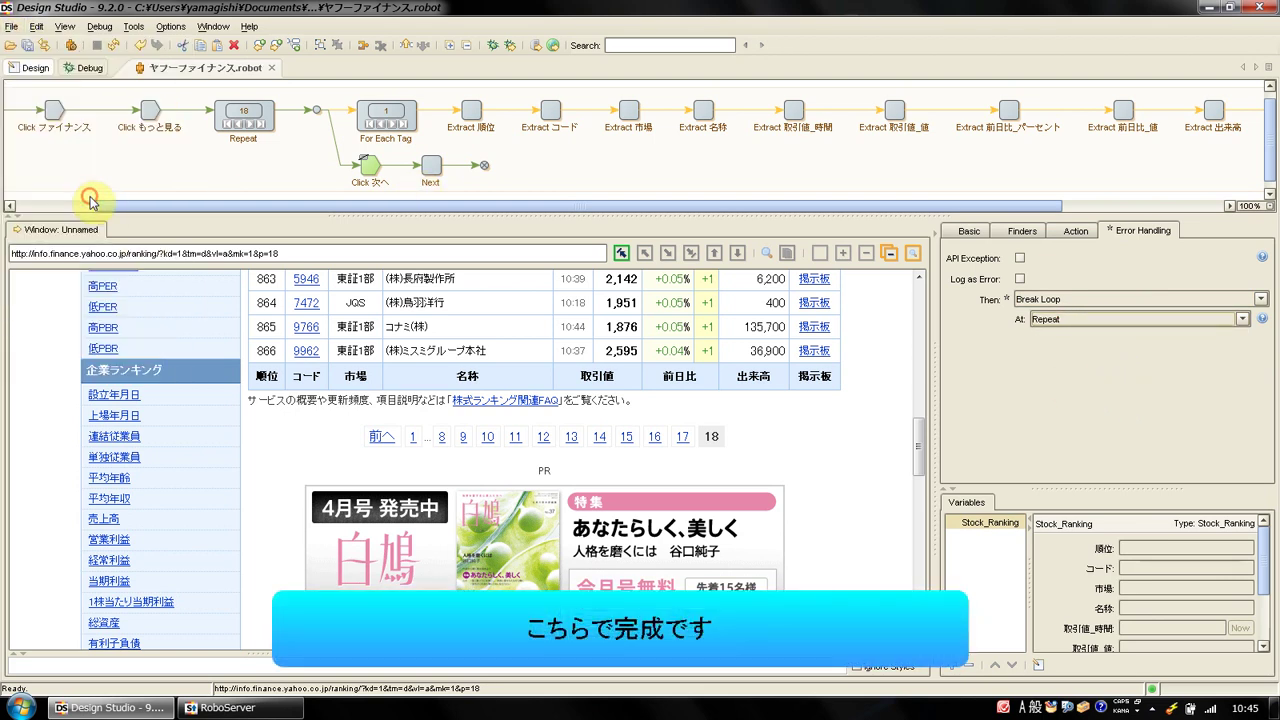
pyautogui.click(91, 68)
pyautogui.click(71, 45)
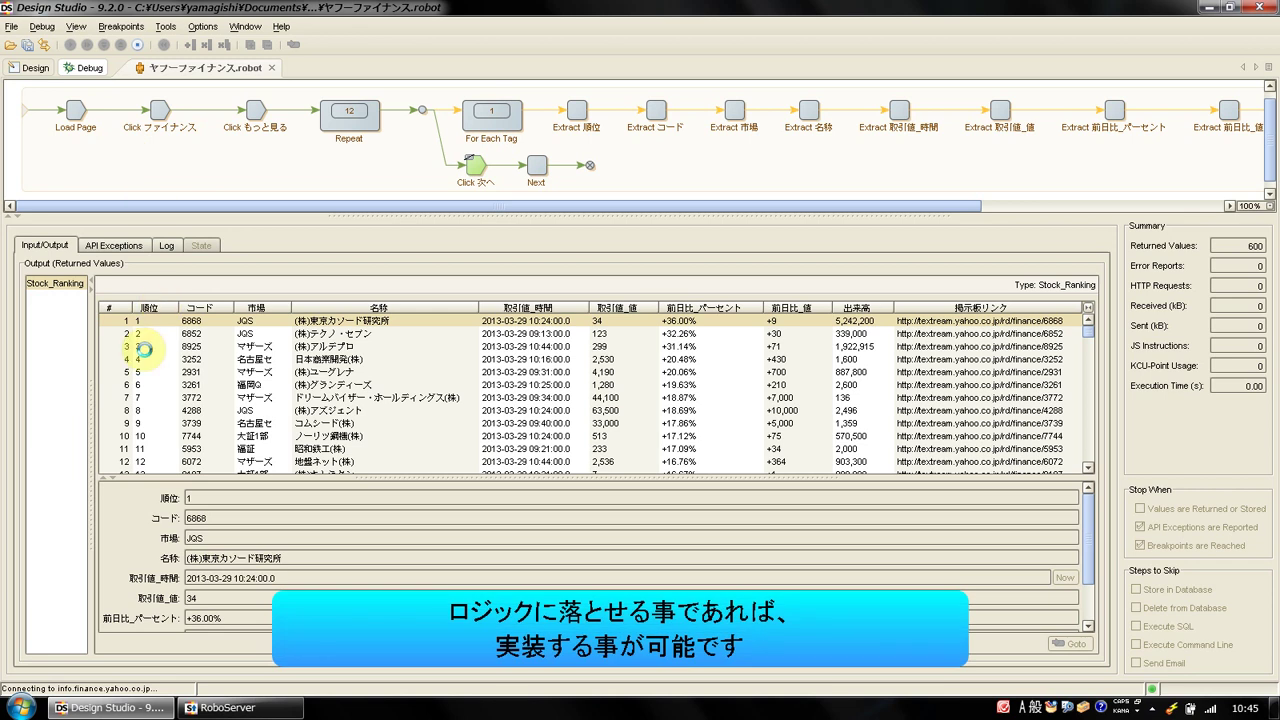
pyautogui.click(113, 478)
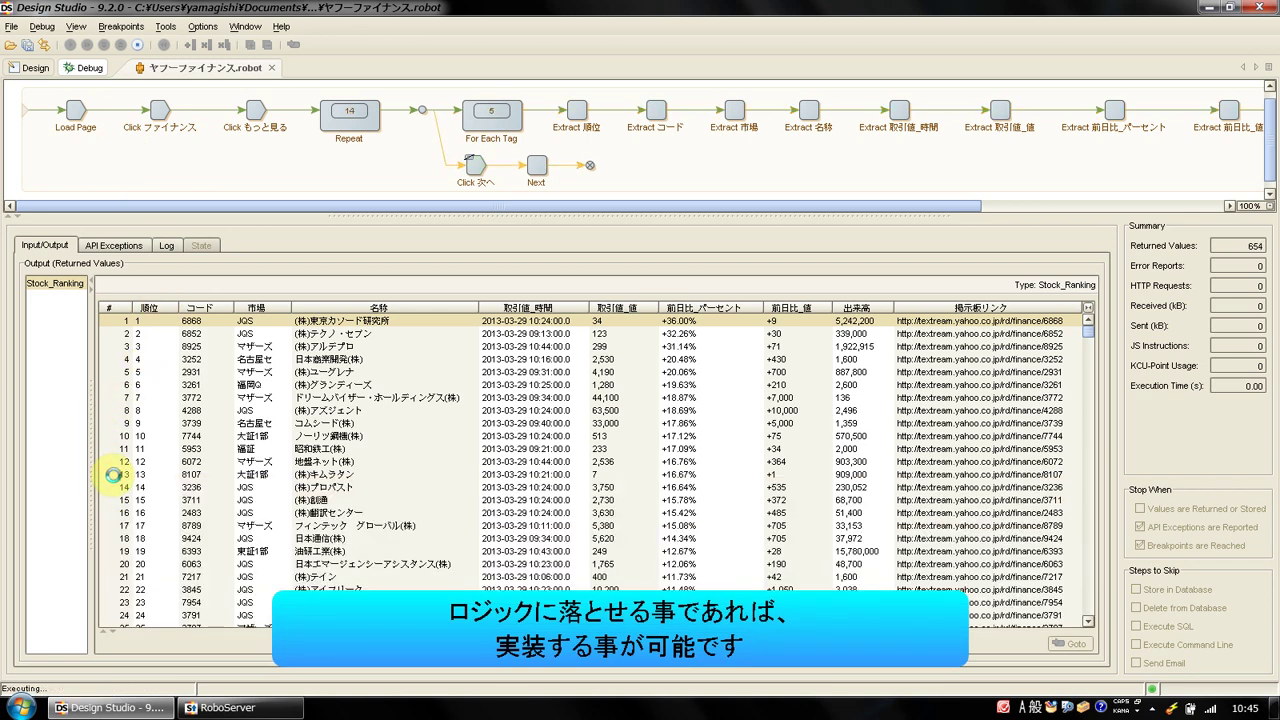